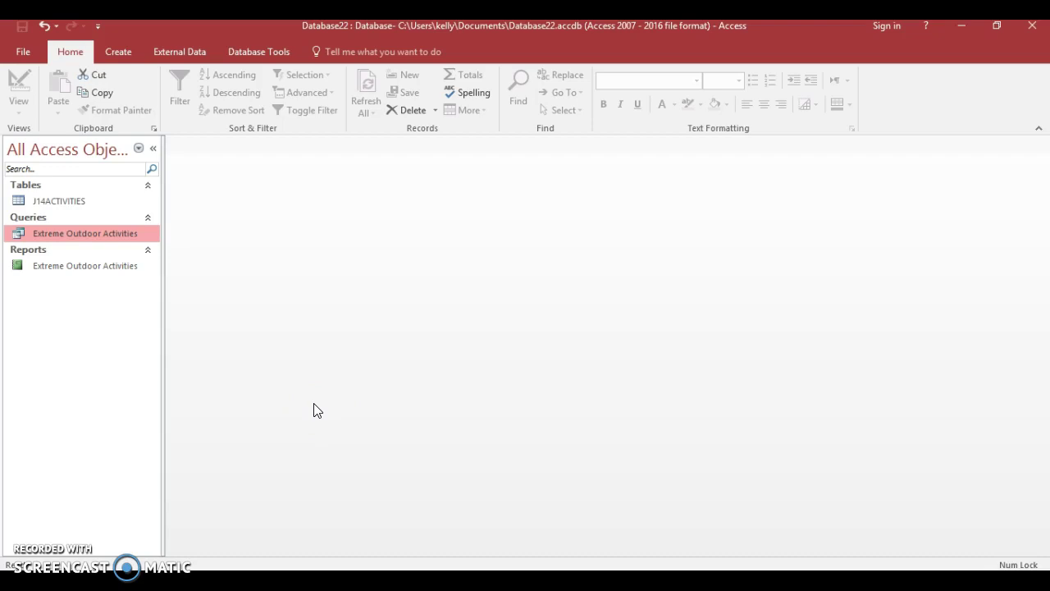
# Start a form with the Form Wizard, including all fields from the Extreme Outdoor Activities query.
pyautogui.click(127, 52)
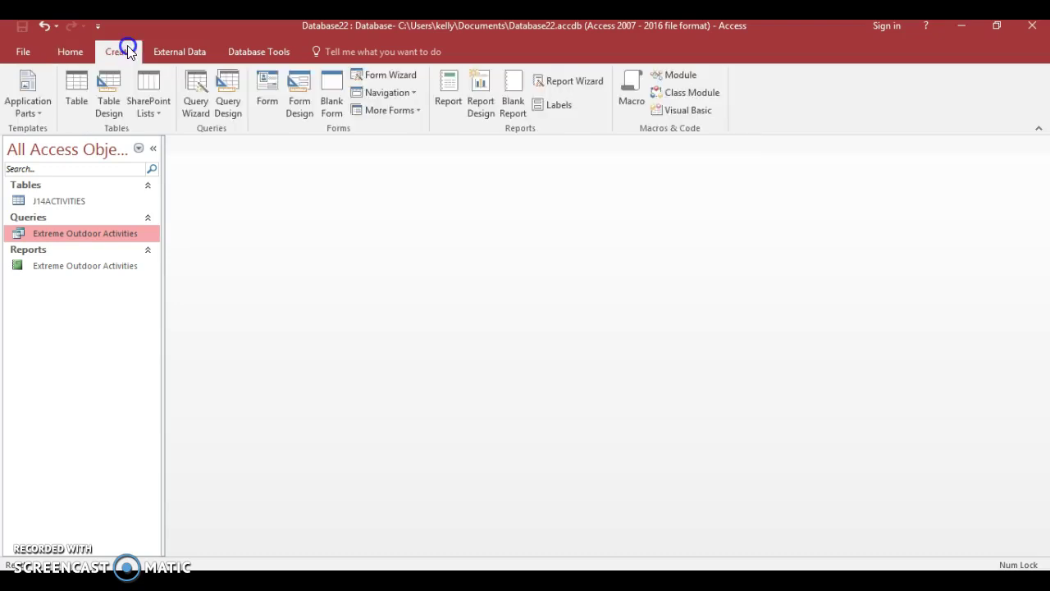
pyautogui.click(326, 113)
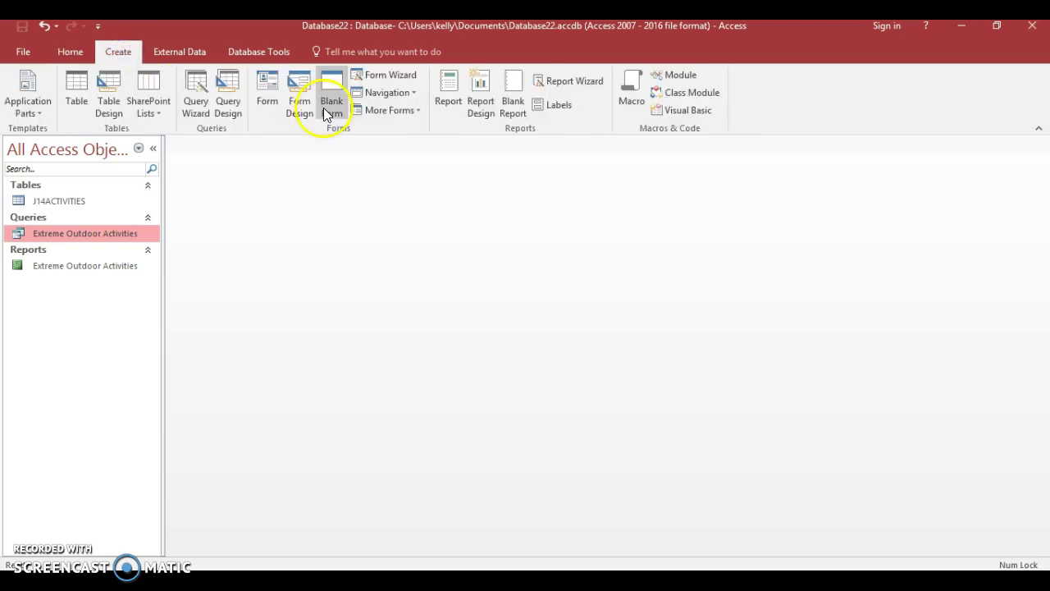
pyautogui.click(397, 77)
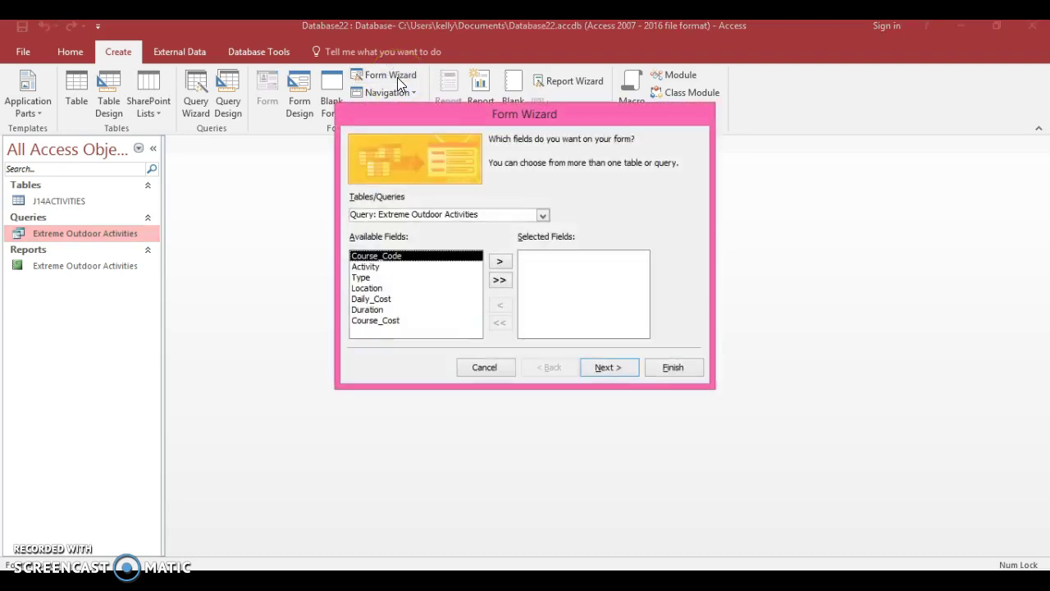
pyautogui.click(542, 216)
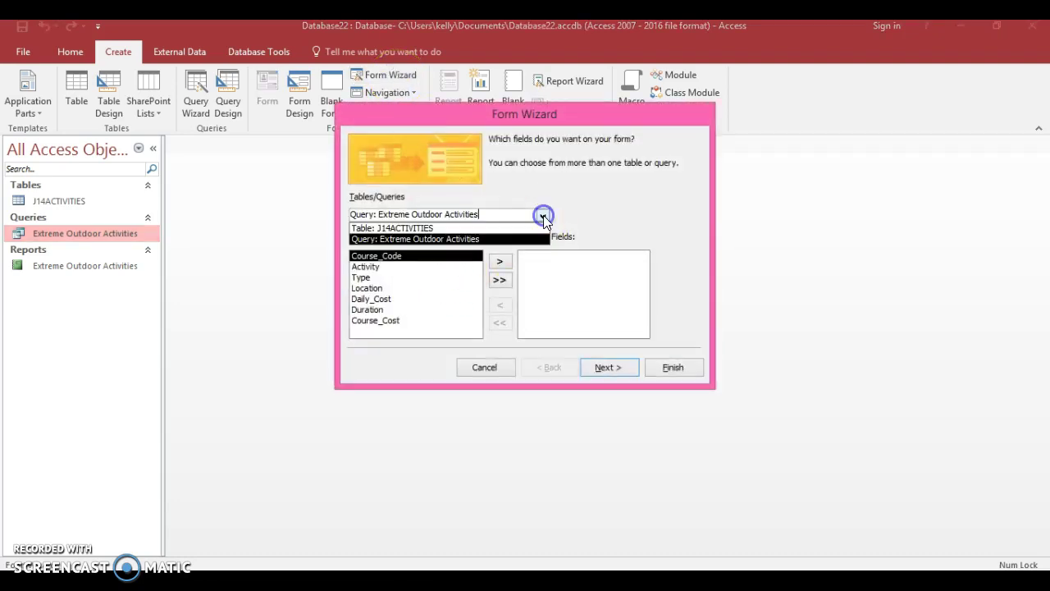
pyautogui.click(486, 238)
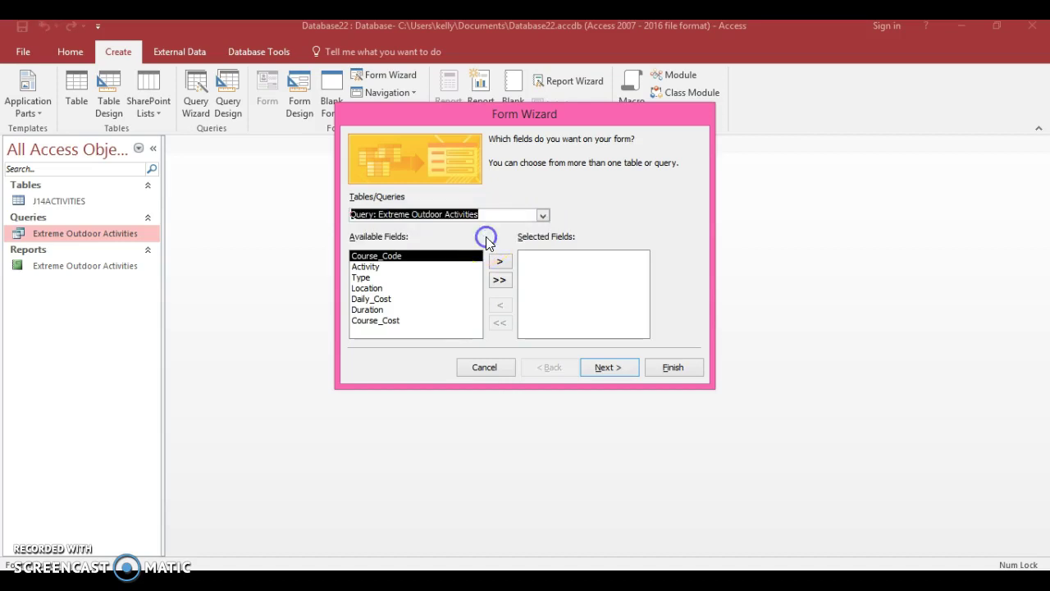
pyautogui.click(499, 280)
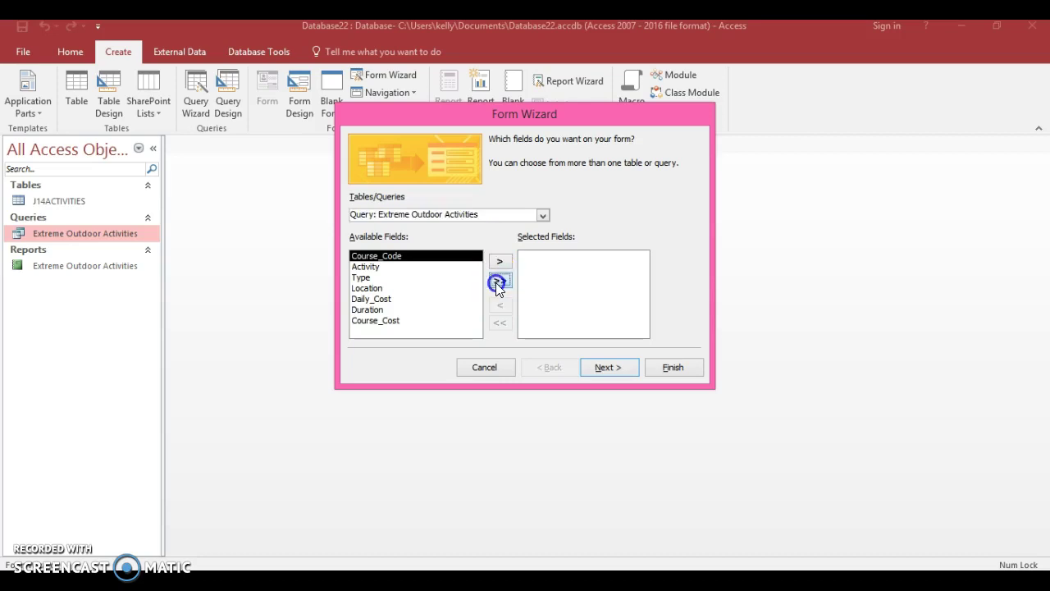
pyautogui.click(603, 367)
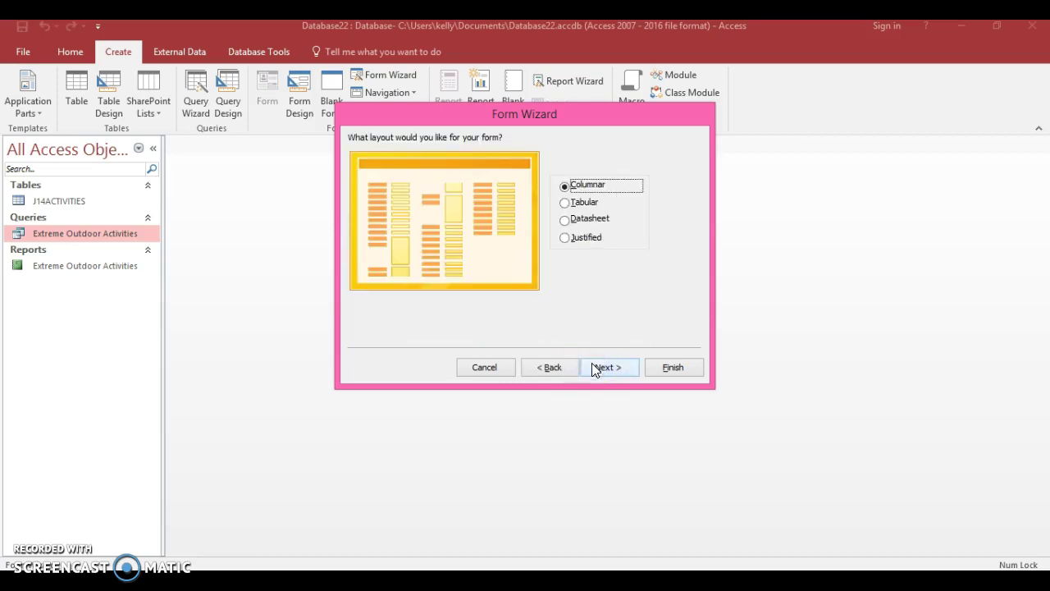
# Compare the previews of the Tabular, Datasheet, Justified and Columnar form layouts.
pyautogui.click(579, 205)
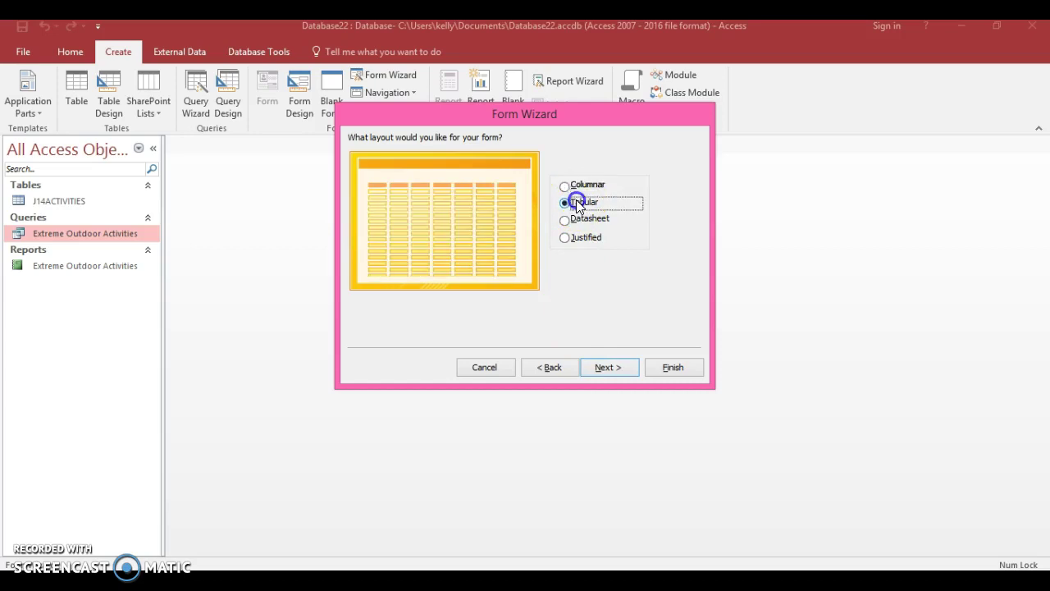
pyautogui.click(579, 220)
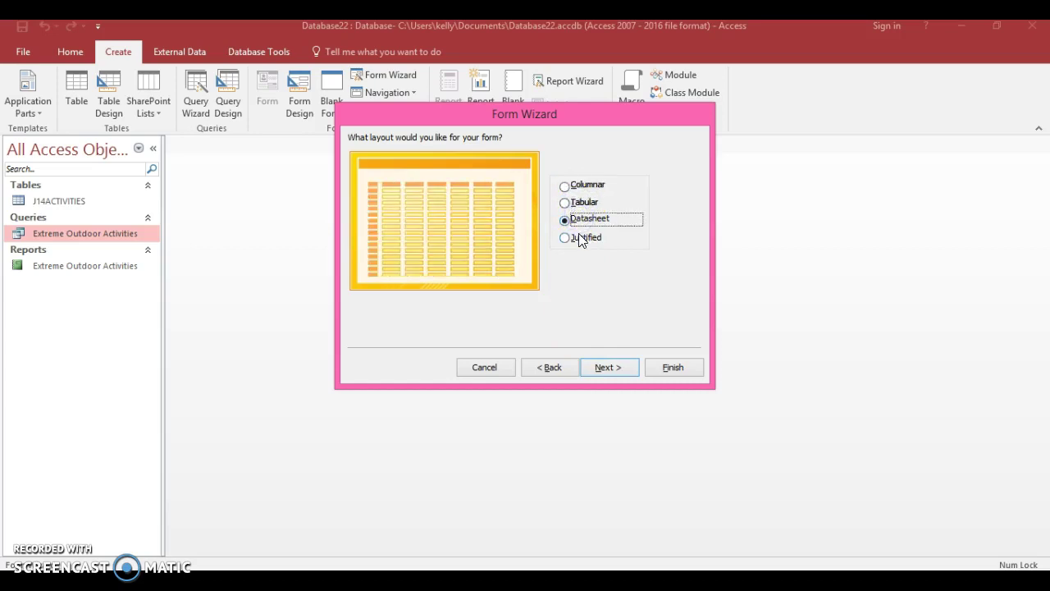
pyautogui.click(579, 237)
pyautogui.click(580, 220)
pyautogui.click(579, 237)
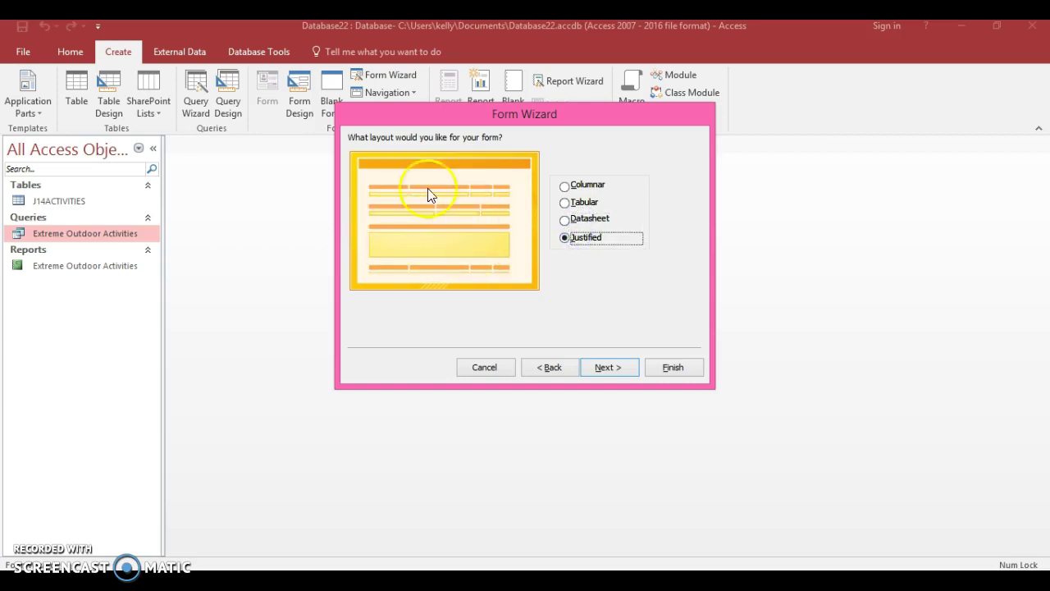
pyautogui.click(587, 187)
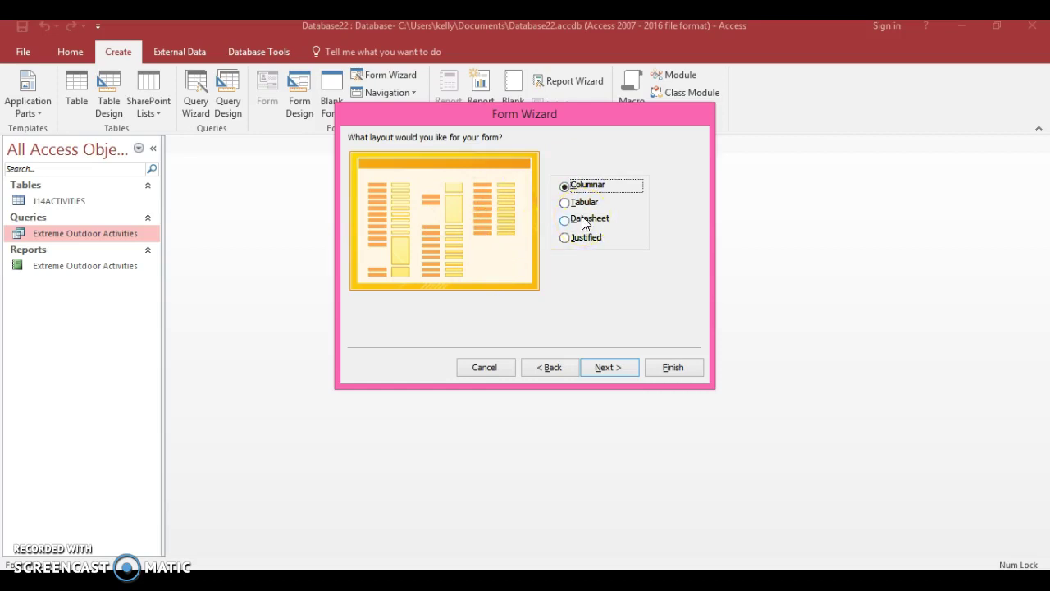
# Create the form in the Datasheet layout, opening it for viewing, and close it.
pyautogui.click(586, 221)
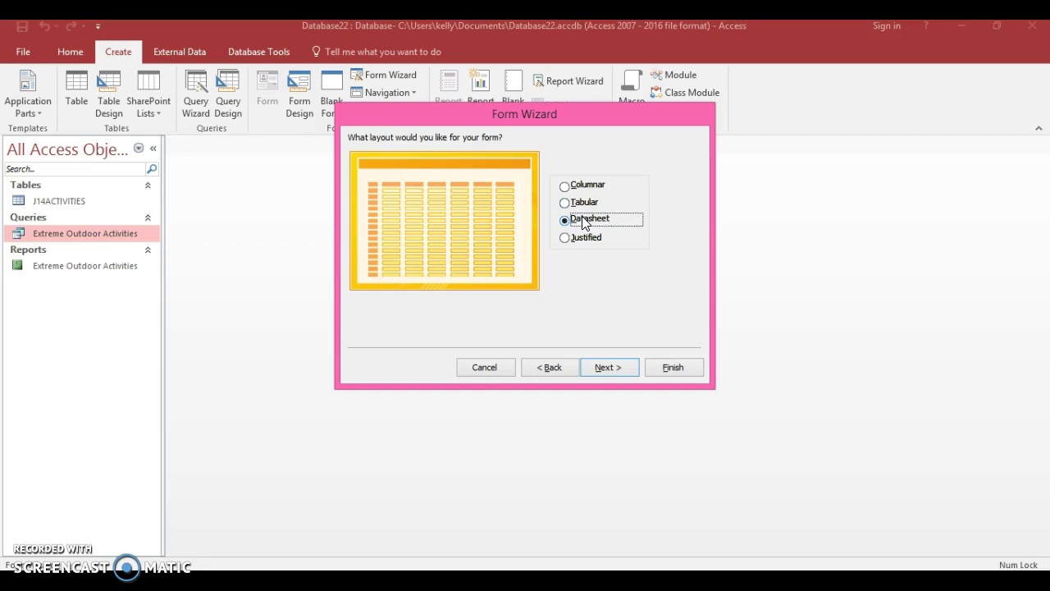
pyautogui.click(603, 367)
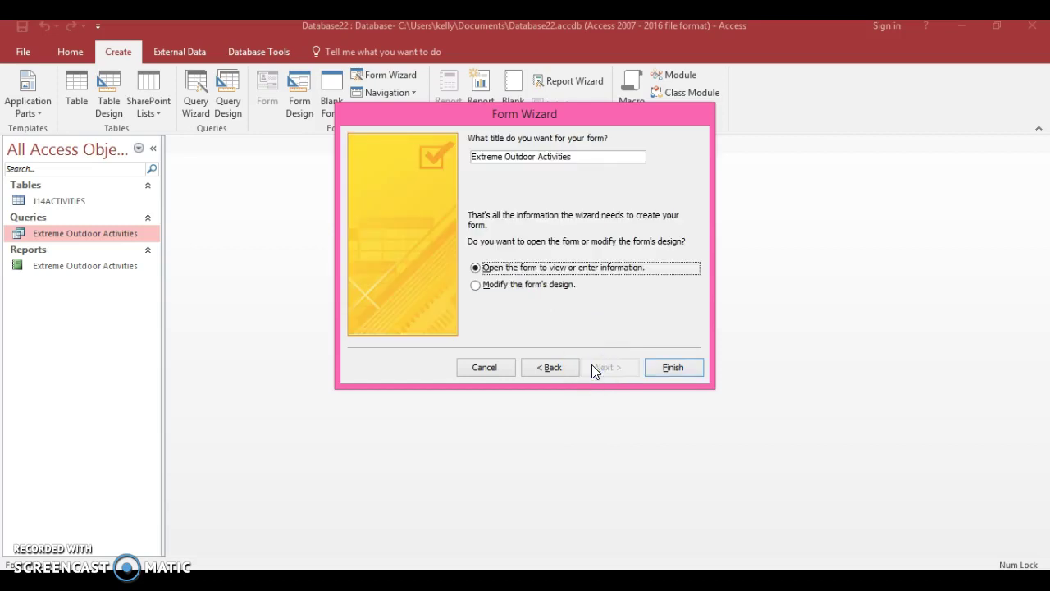
pyautogui.click(672, 367)
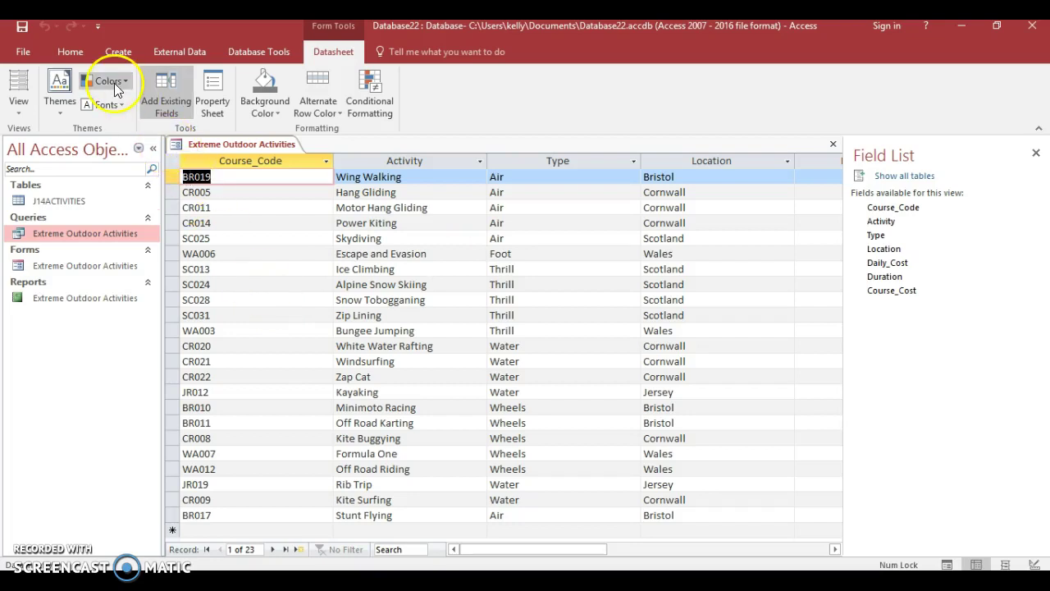
pyautogui.rightClick(256, 143)
pyautogui.click(267, 170)
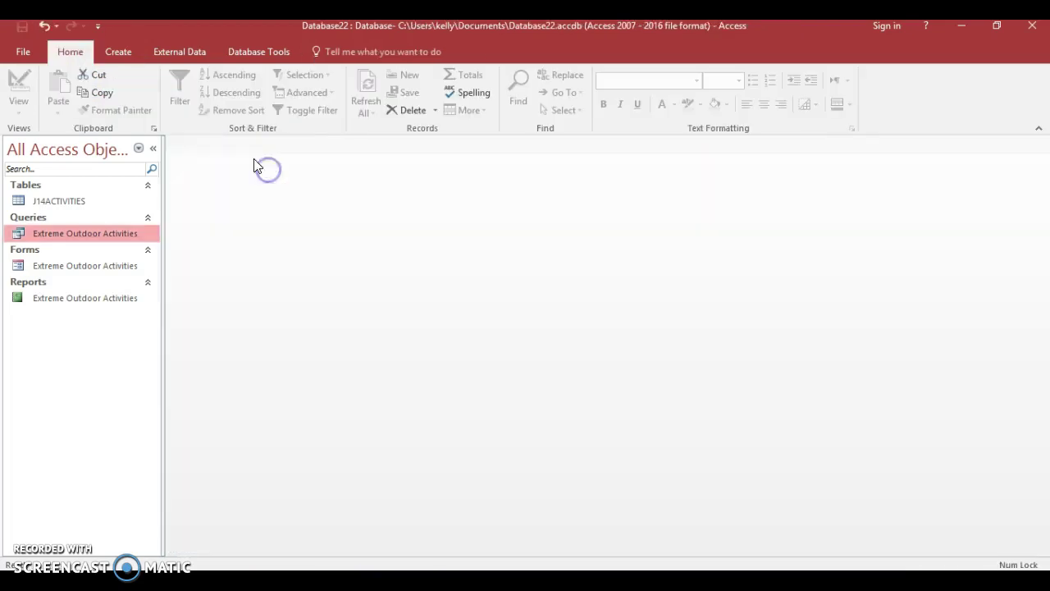
# Create a second form with the Form Wizard from all fields of the Extreme Outdoor Activities query, using the Justified layout.
pyautogui.click(123, 51)
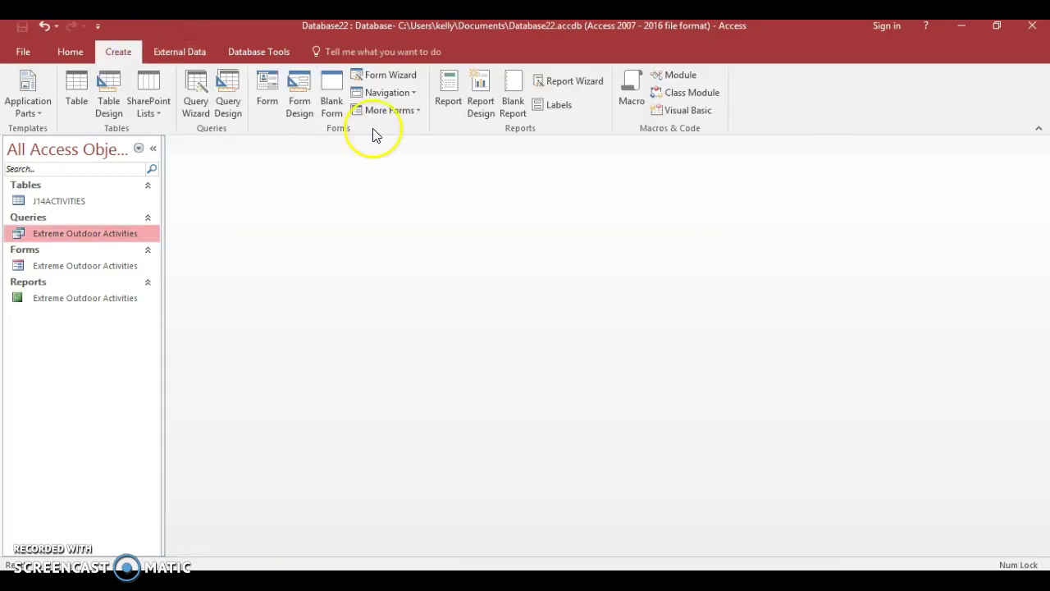
pyautogui.click(402, 76)
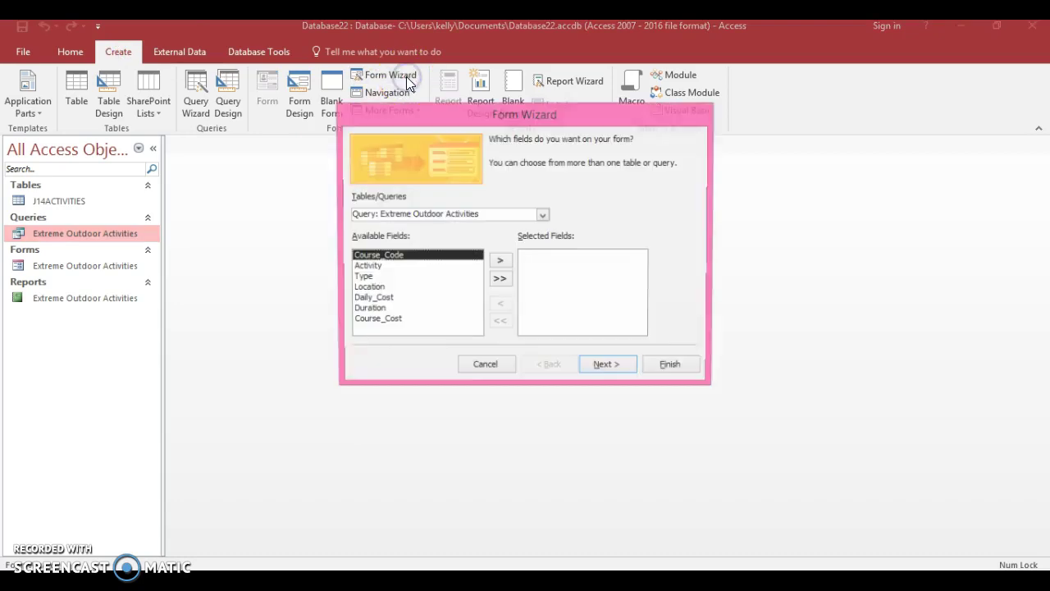
pyautogui.click(498, 280)
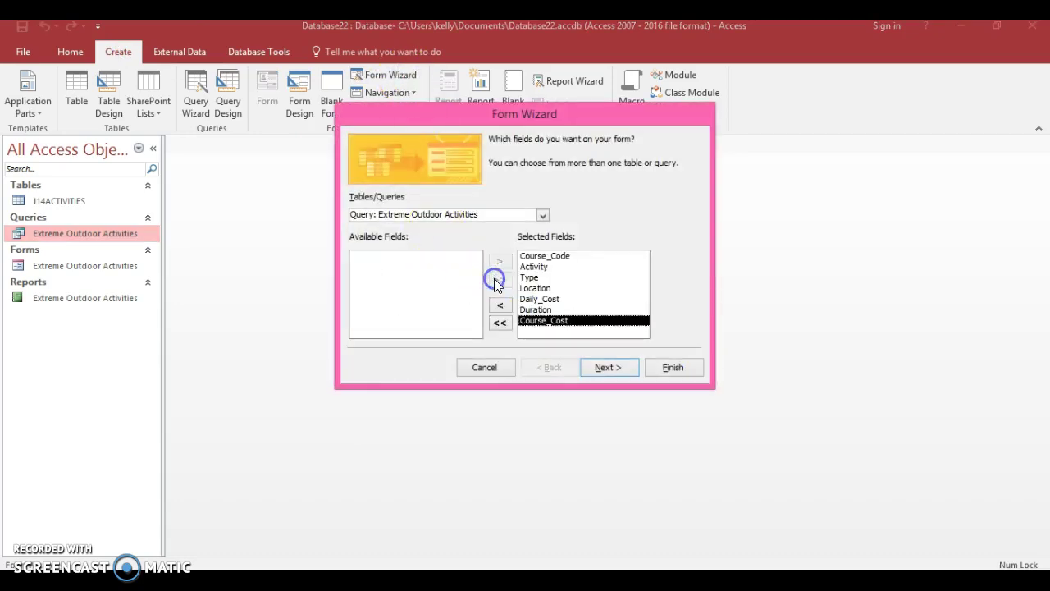
pyautogui.click(607, 367)
pyautogui.click(579, 237)
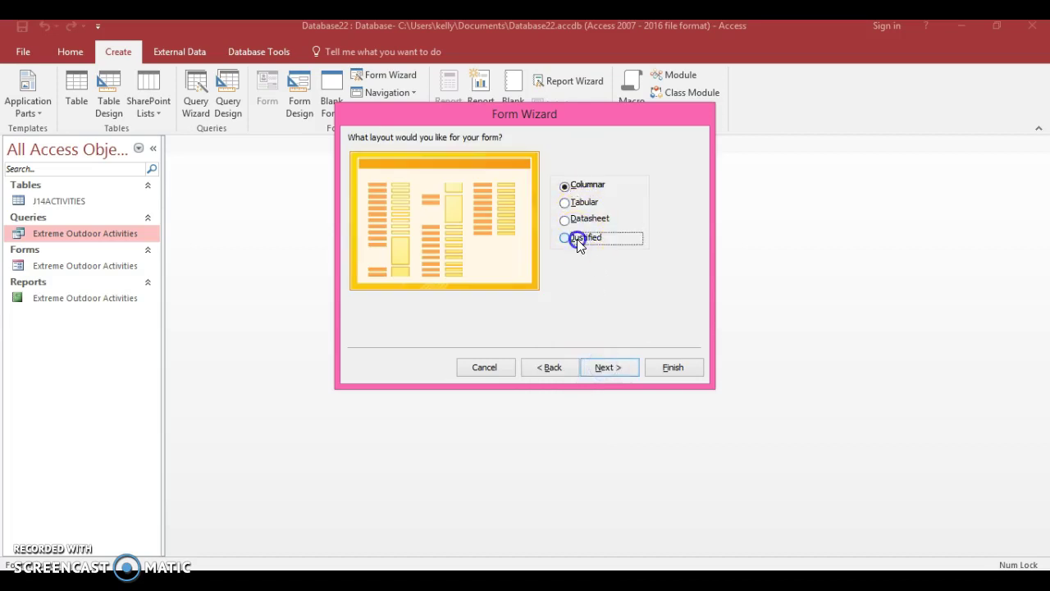
pyautogui.click(597, 367)
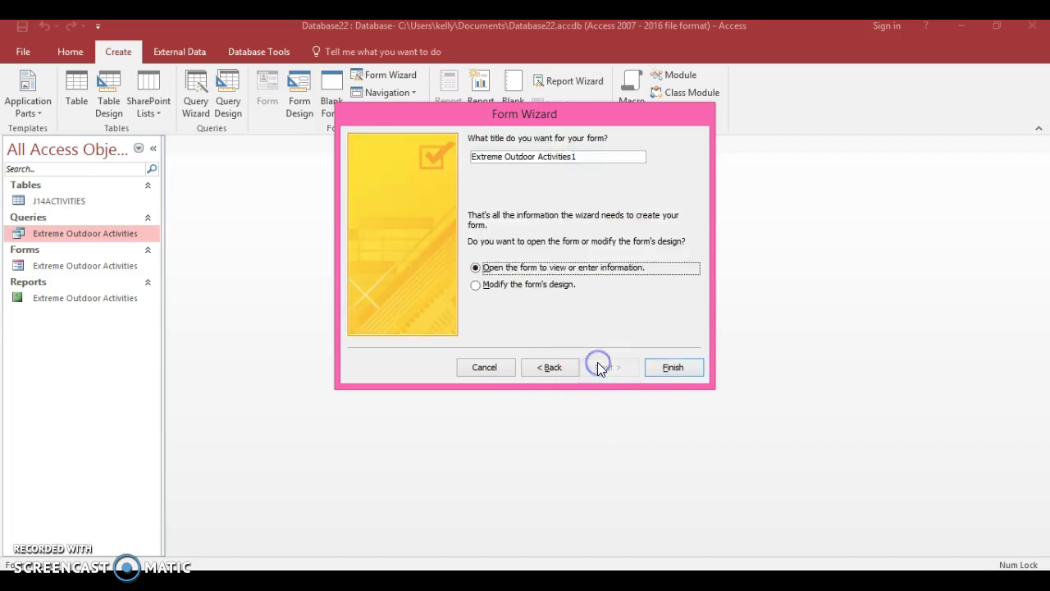
pyautogui.click(673, 367)
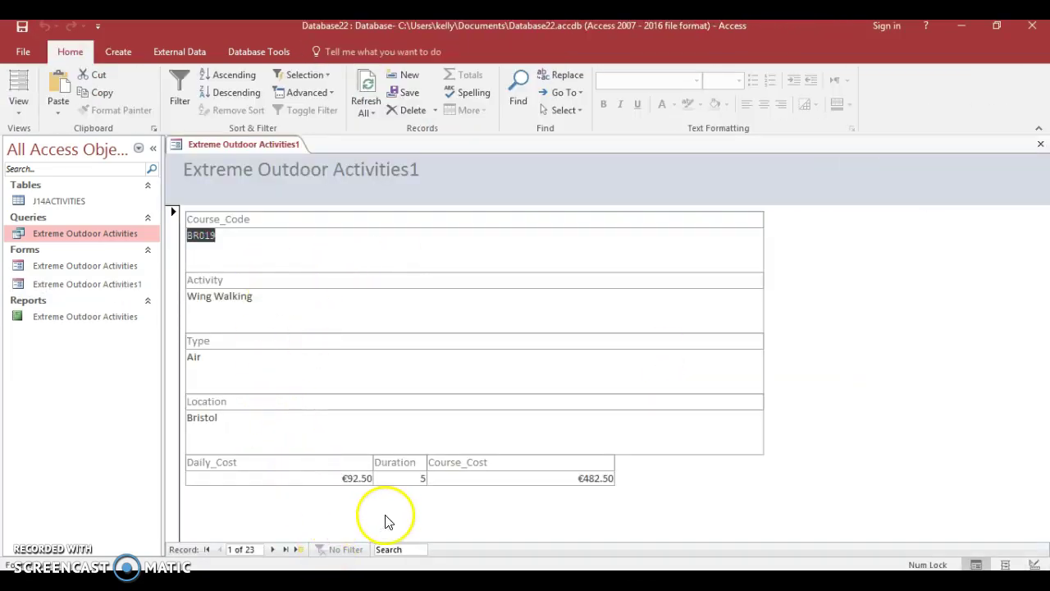
# Browse forward through the first six records in the justified form and close it.
pyautogui.click(274, 550)
pyautogui.click(274, 550)
pyautogui.click(274, 549)
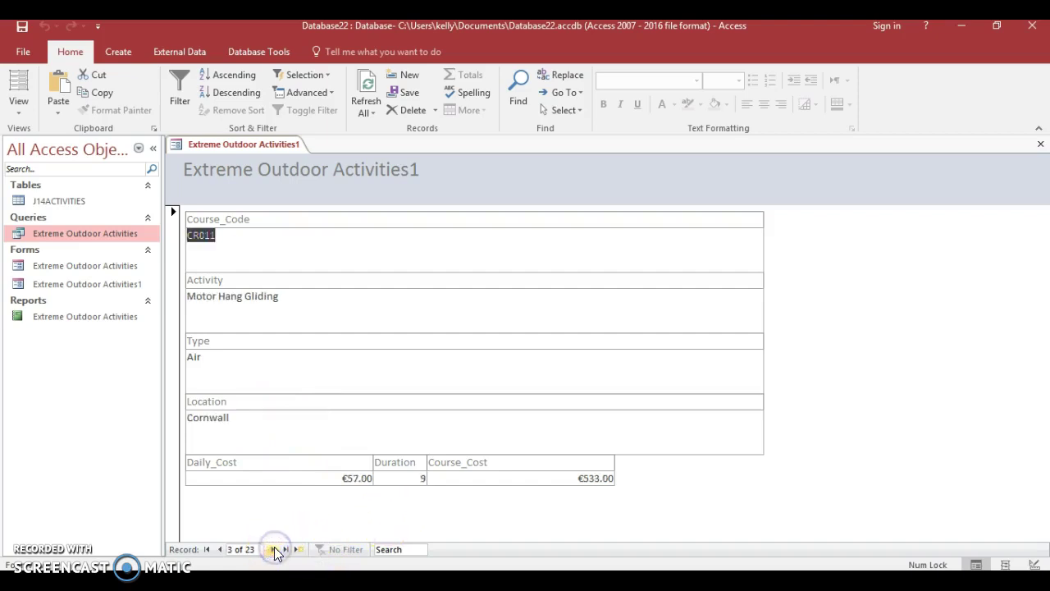
pyautogui.click(274, 550)
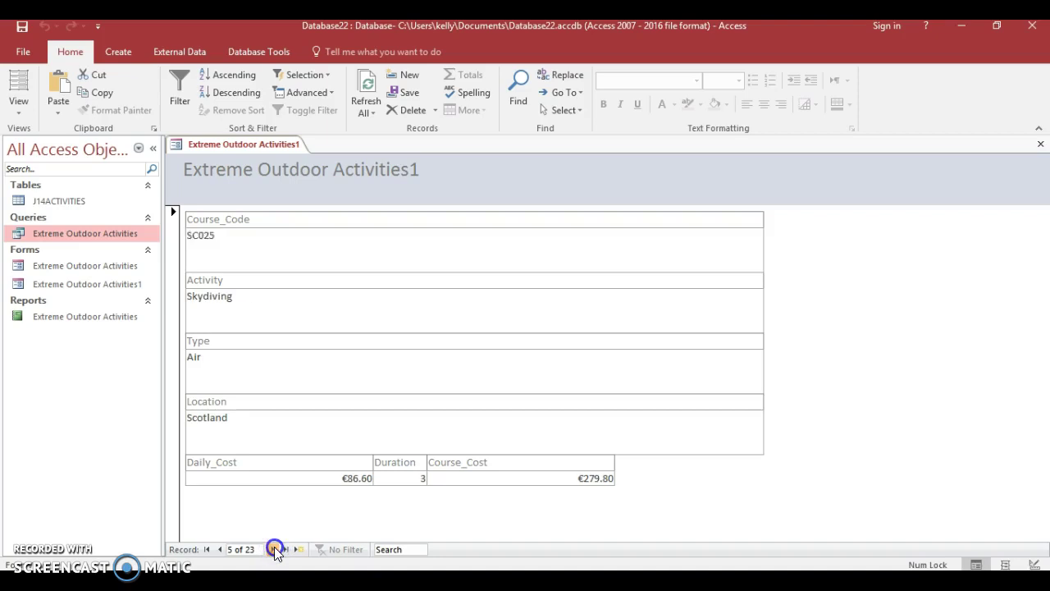
pyautogui.click(274, 550)
pyautogui.rightClick(226, 143)
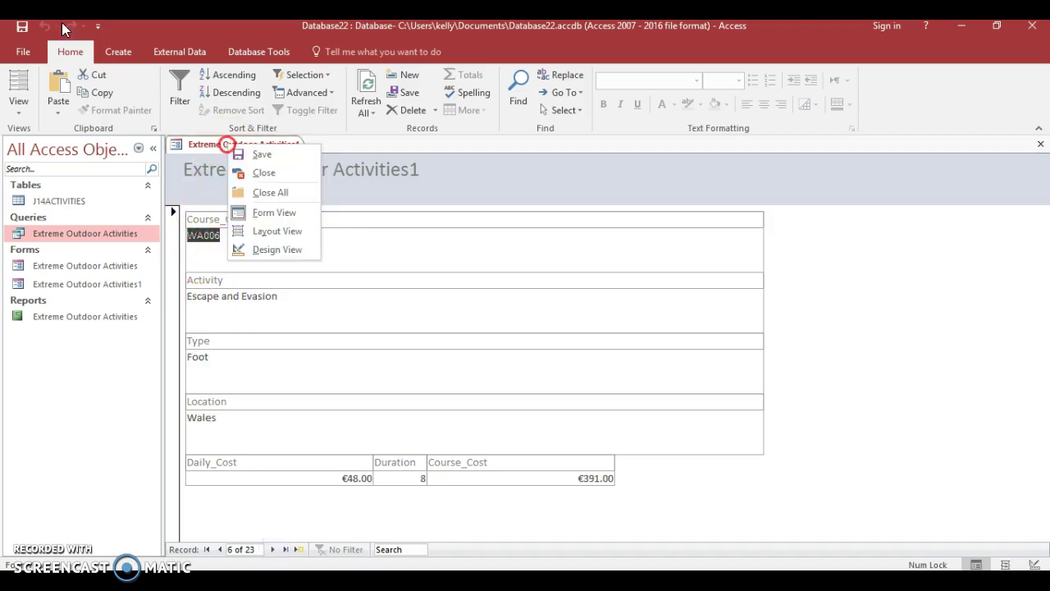
pyautogui.click(238, 171)
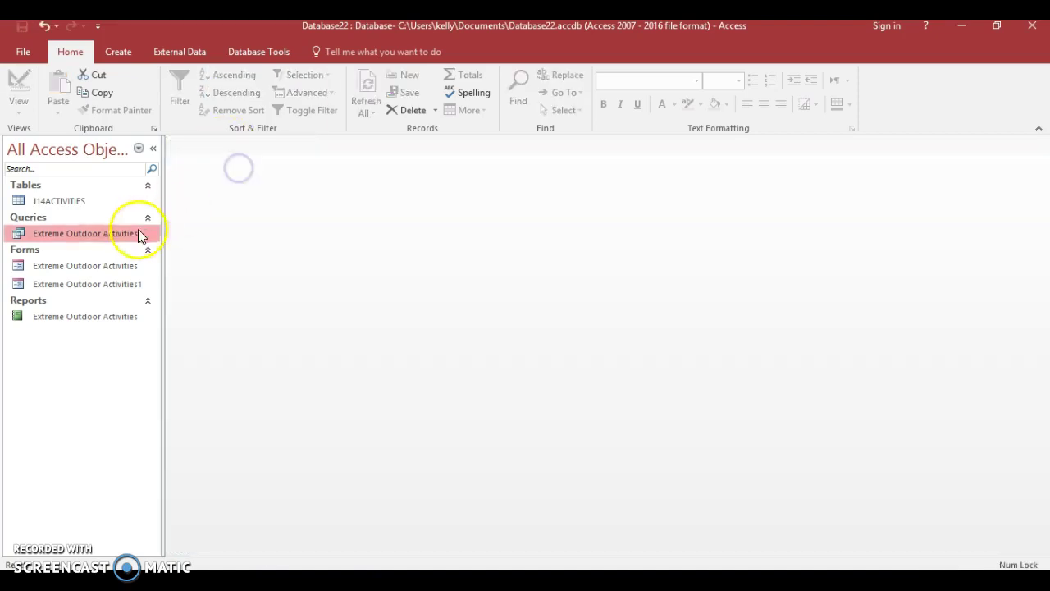
# Open the Extreme Outdoor Activities datasheet form to review its records, and close it.
pyautogui.click(105, 270)
pyautogui.doubleClick(105, 270)
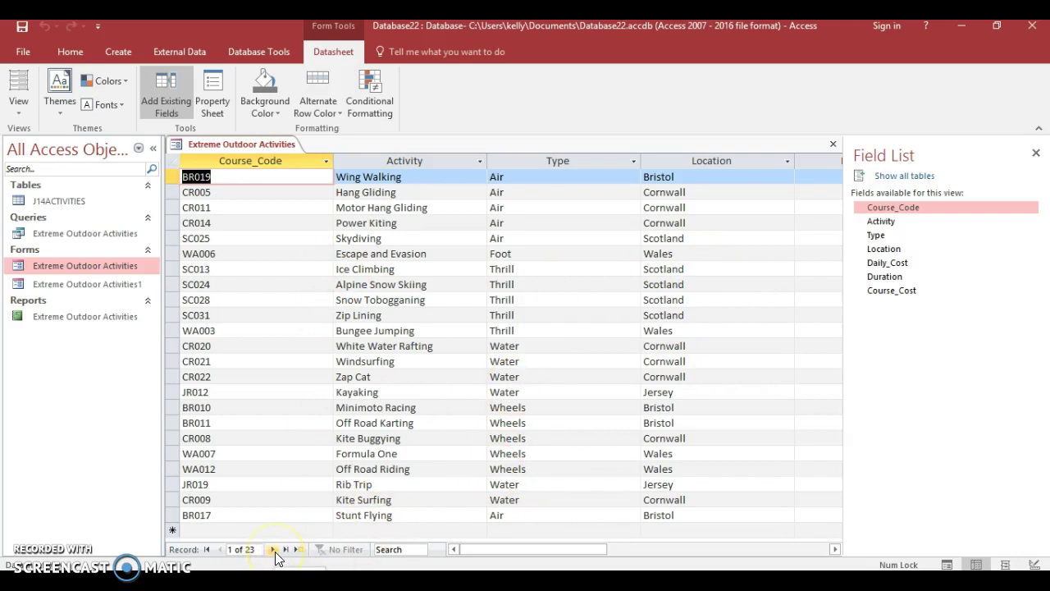
pyautogui.rightClick(235, 151)
pyautogui.click(271, 179)
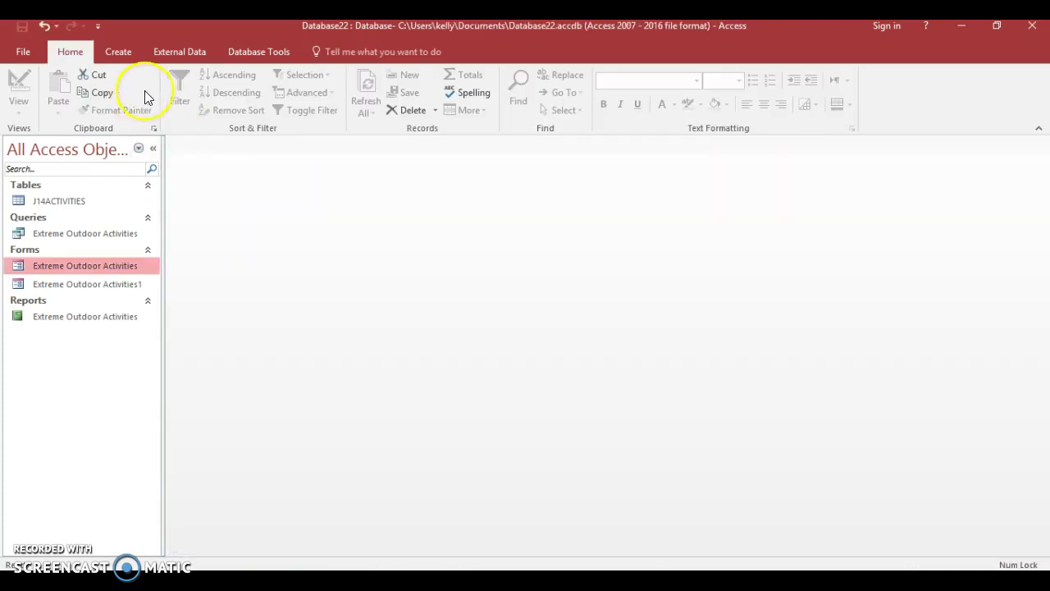
pyautogui.click(194, 50)
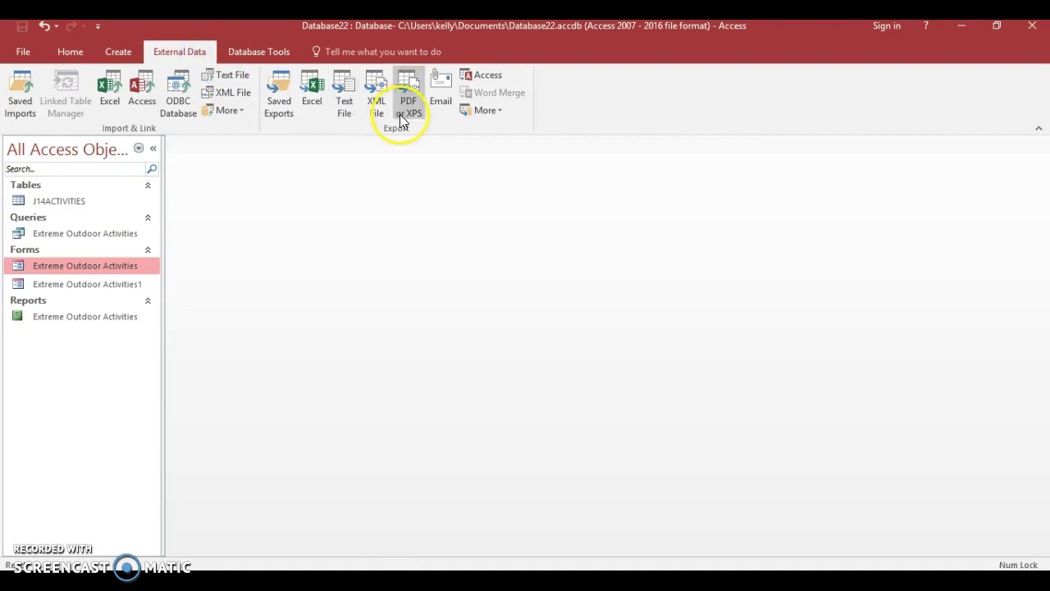
pyautogui.click(343, 95)
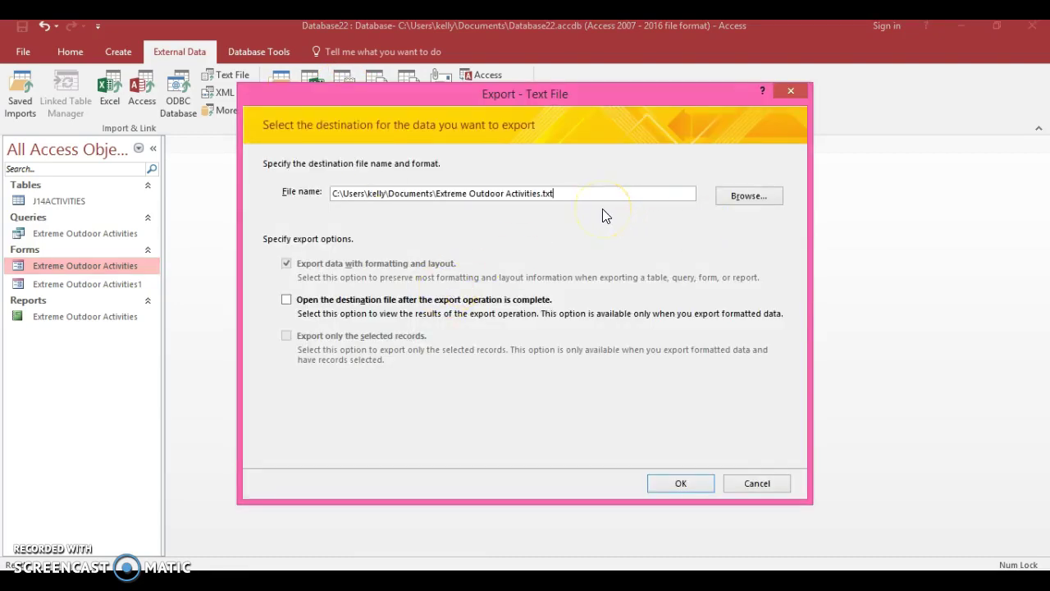
pyautogui.click(103, 289)
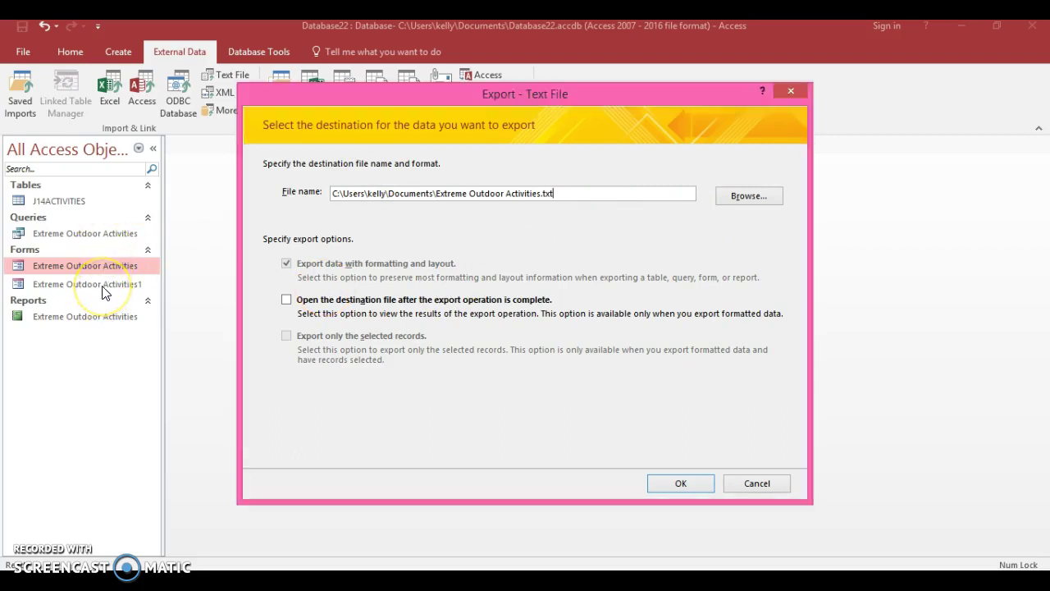
pyautogui.click(760, 484)
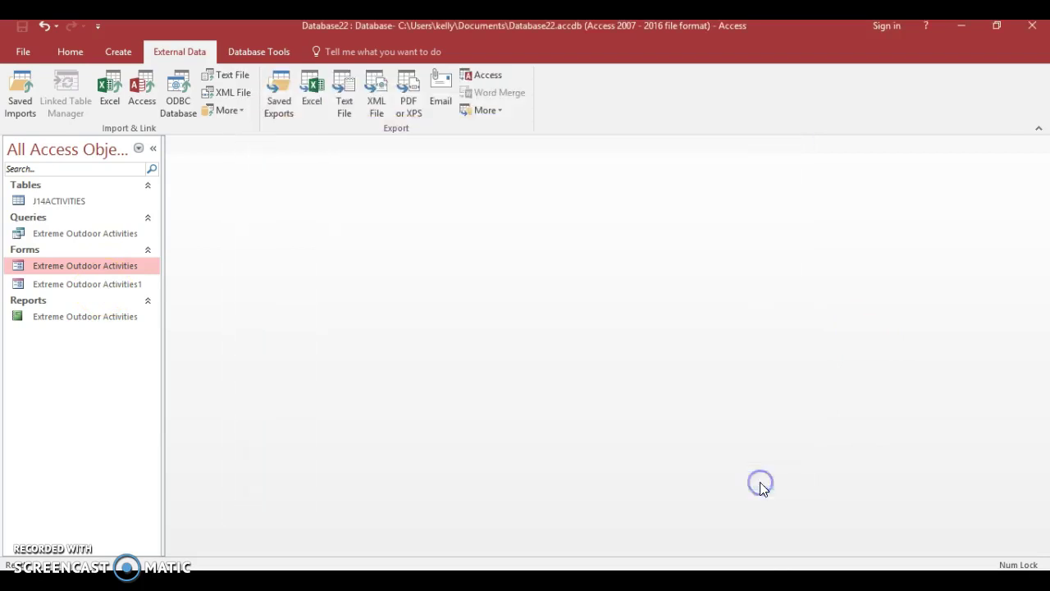
# Export the Extreme Outdoor Activities1 form to the text file Extreme Outdoor Activities1.txt with Windows (default) encoding.
pyautogui.click(97, 288)
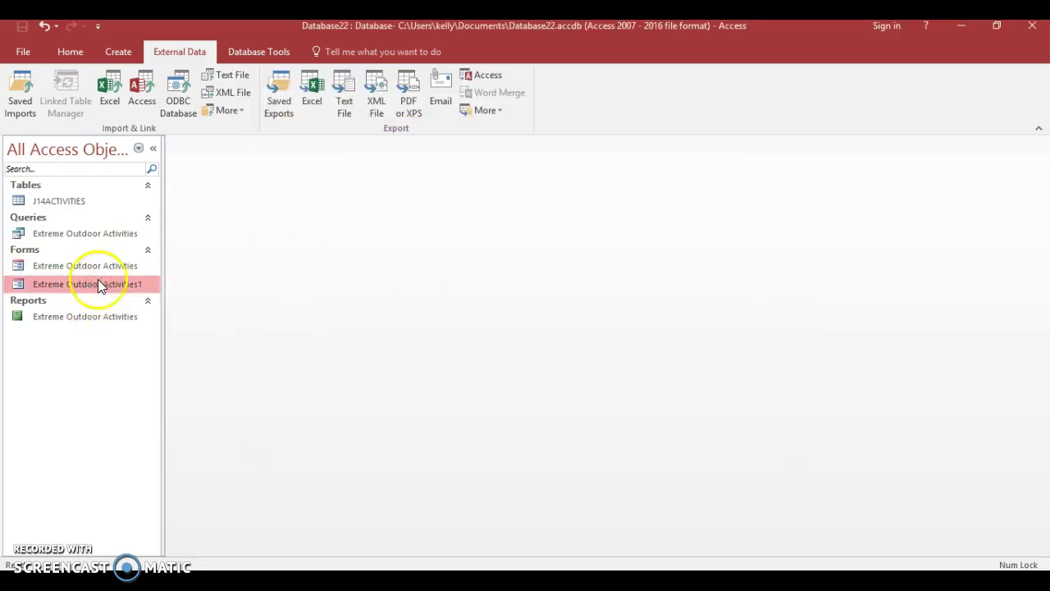
pyautogui.click(349, 87)
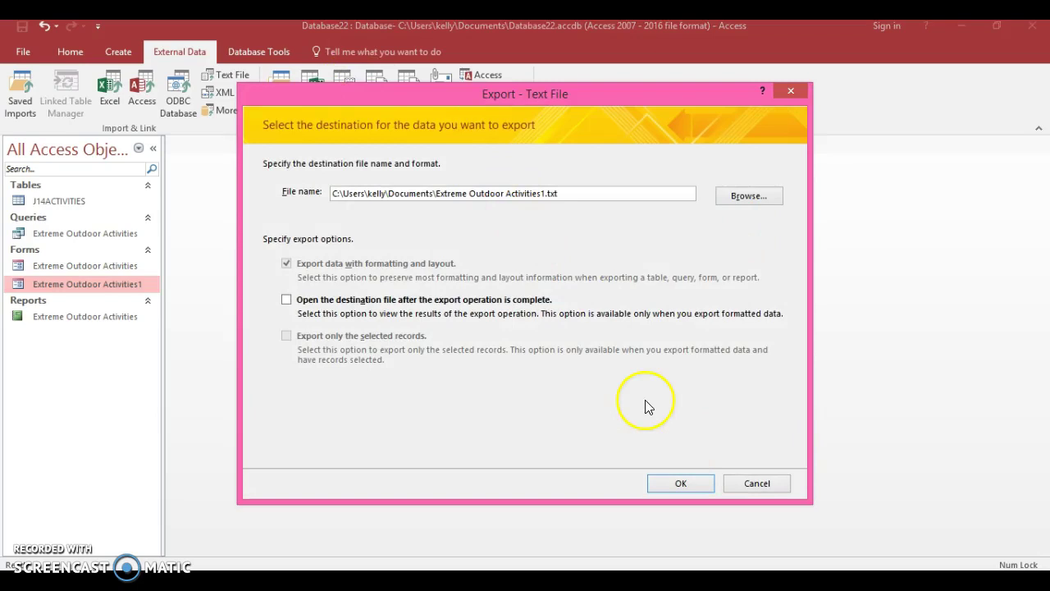
pyautogui.click(680, 484)
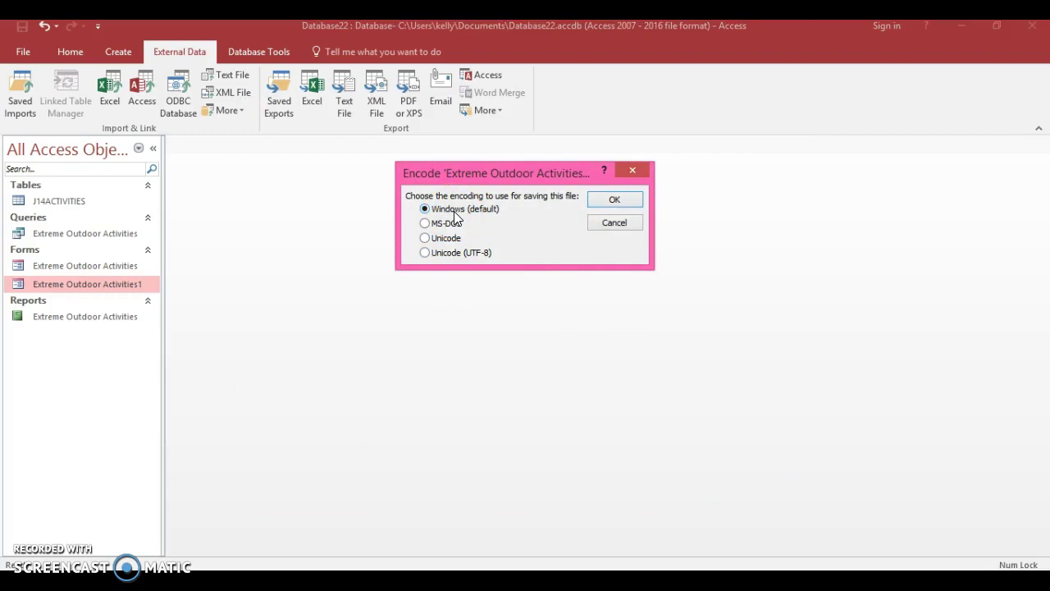
pyautogui.click(611, 200)
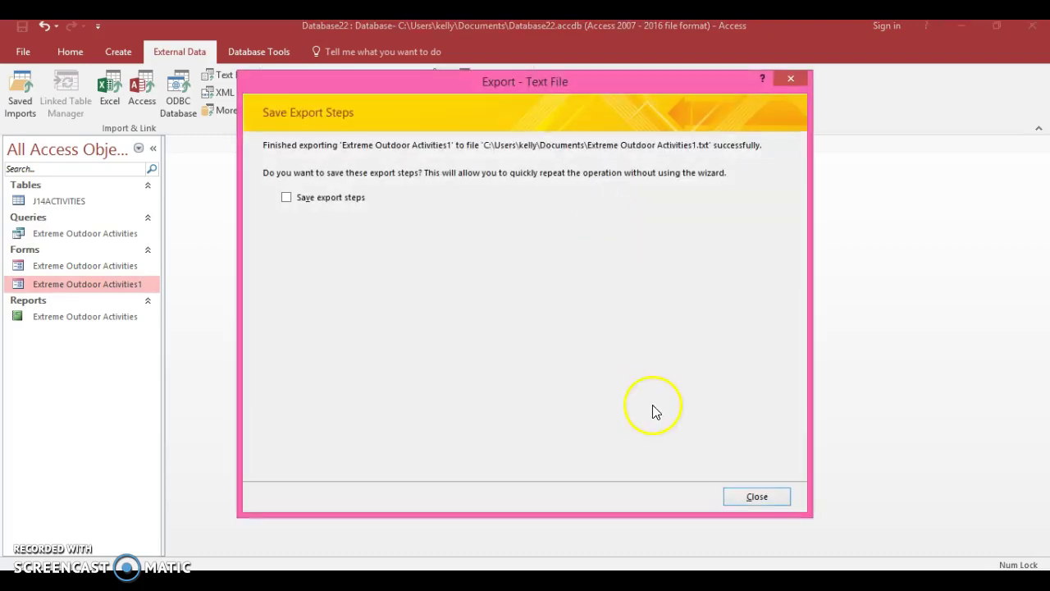
# Finish the export without saving its steps, search the Documents folder for "ext" and open Extreme Outdoor Activities1.txt.
pyautogui.click(755, 495)
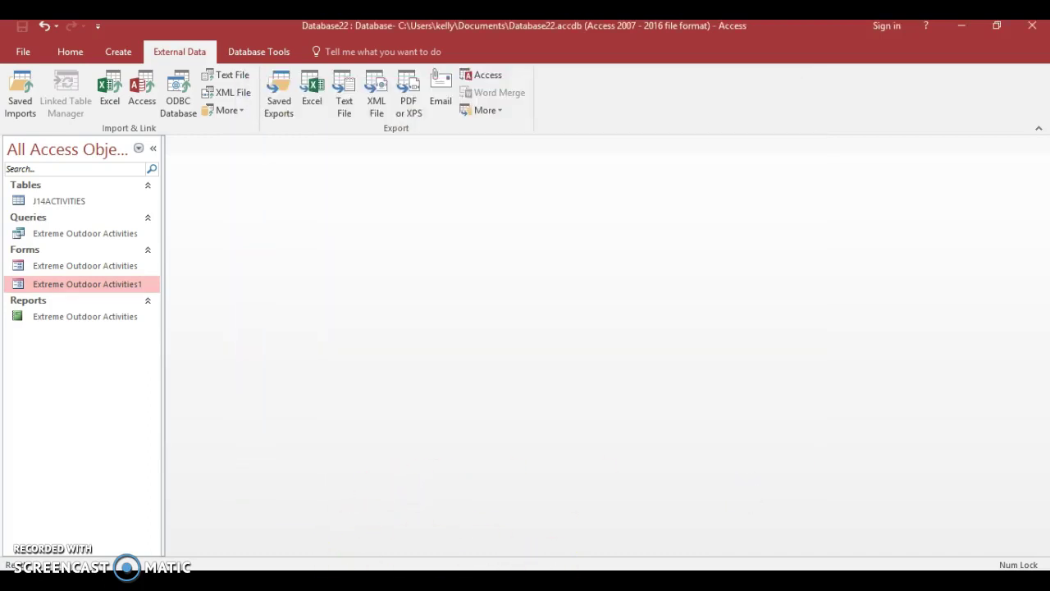
pyautogui.hotkey('alt', 'Tab')
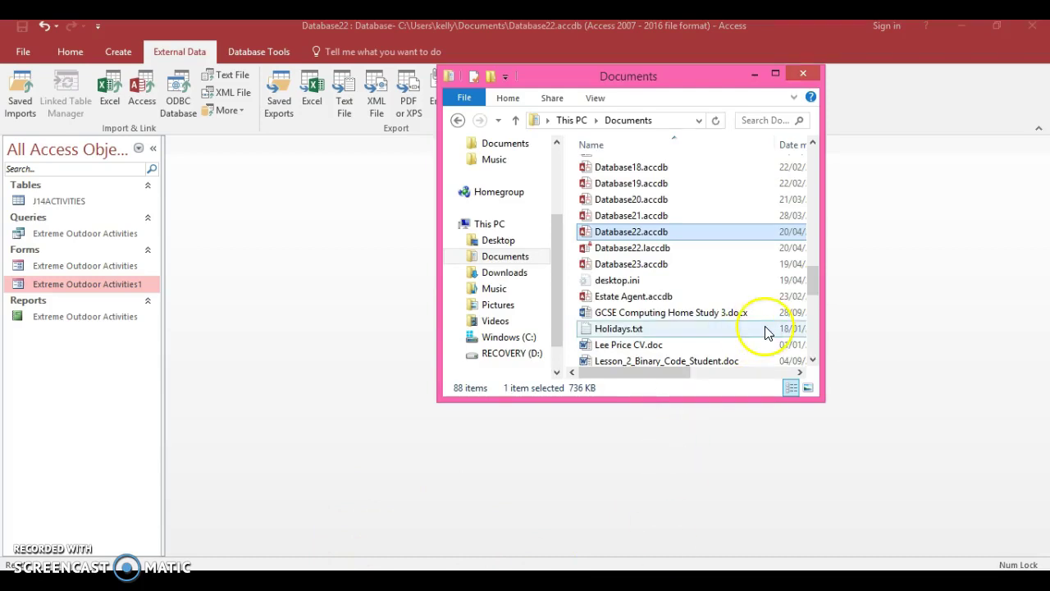
pyautogui.moveTo(814, 277); pyautogui.dragTo(814, 325)
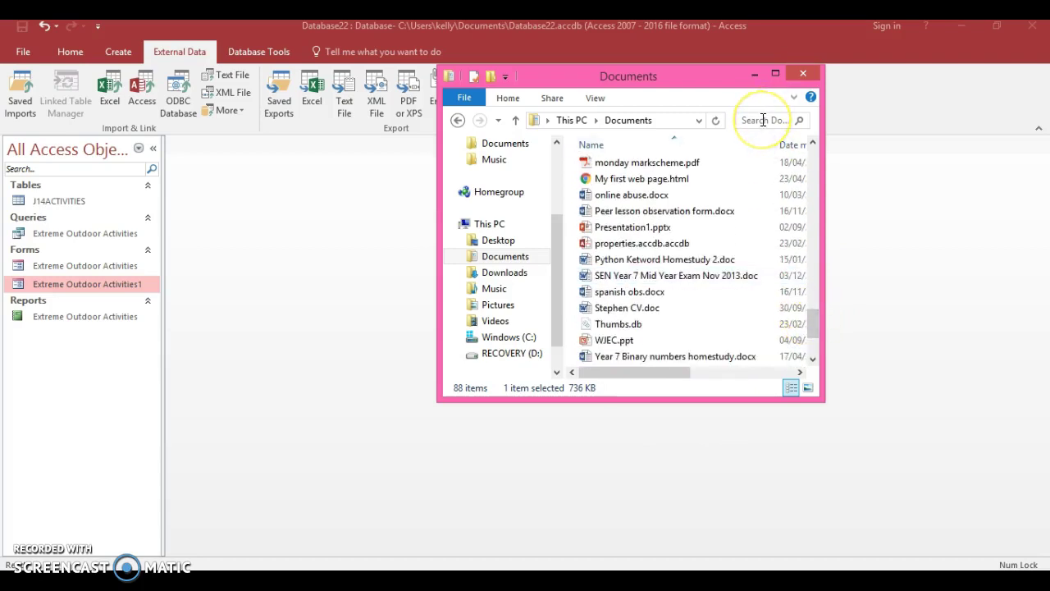
pyautogui.click(763, 120)
pyautogui.write('ext')
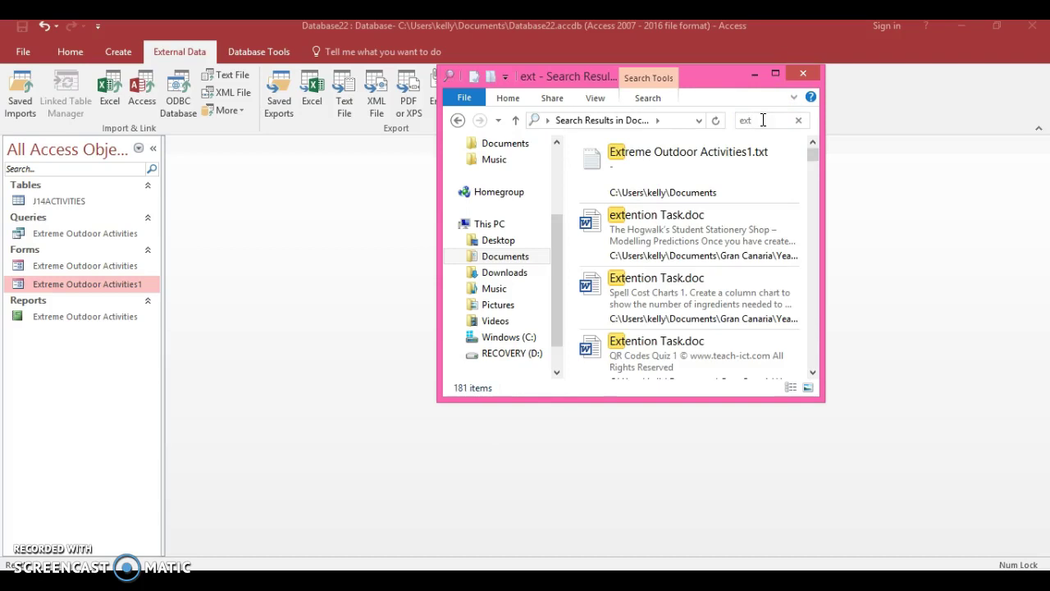
pyautogui.click(742, 157)
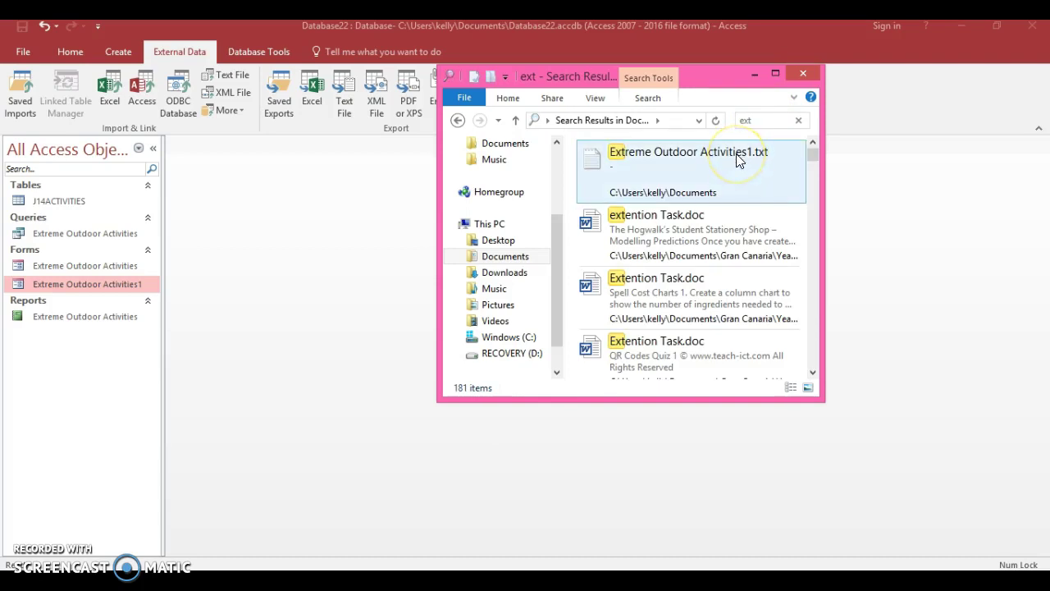
pyautogui.doubleClick(737, 157)
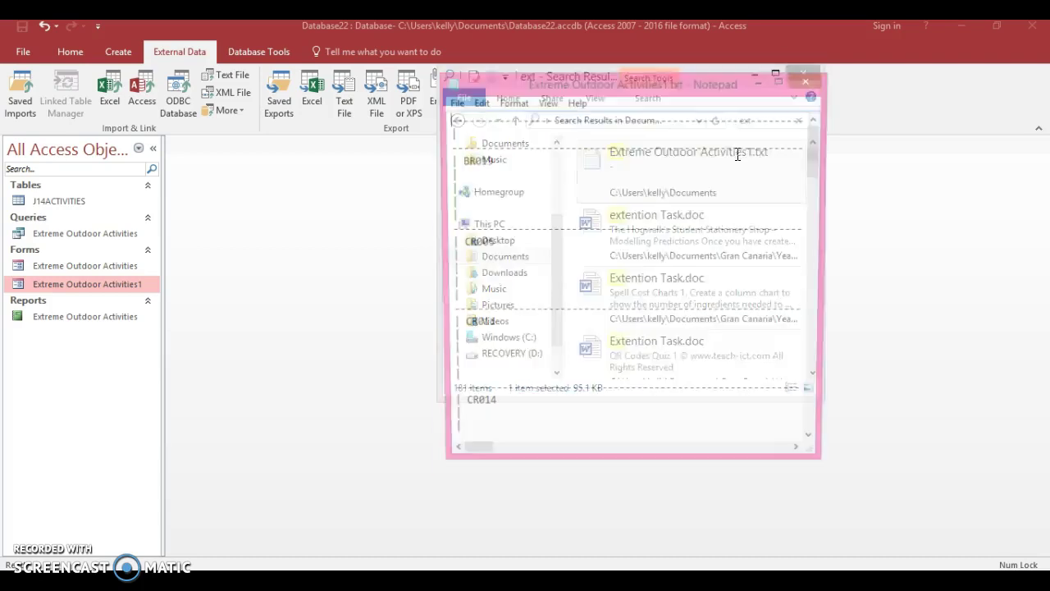
# Look through the exported records of Extreme Outdoor Activities1.txt in a maximized Notepad window, and close the file and the search results.
pyautogui.click(776, 258)
pyautogui.moveTo(818, 164); pyautogui.dragTo(809, 298)
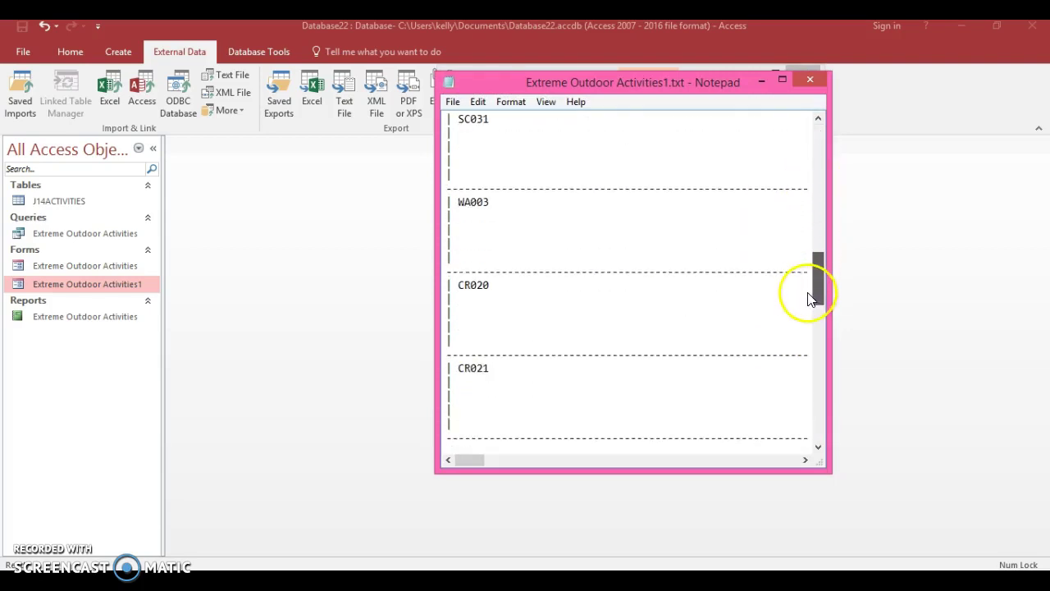
pyautogui.click(784, 82)
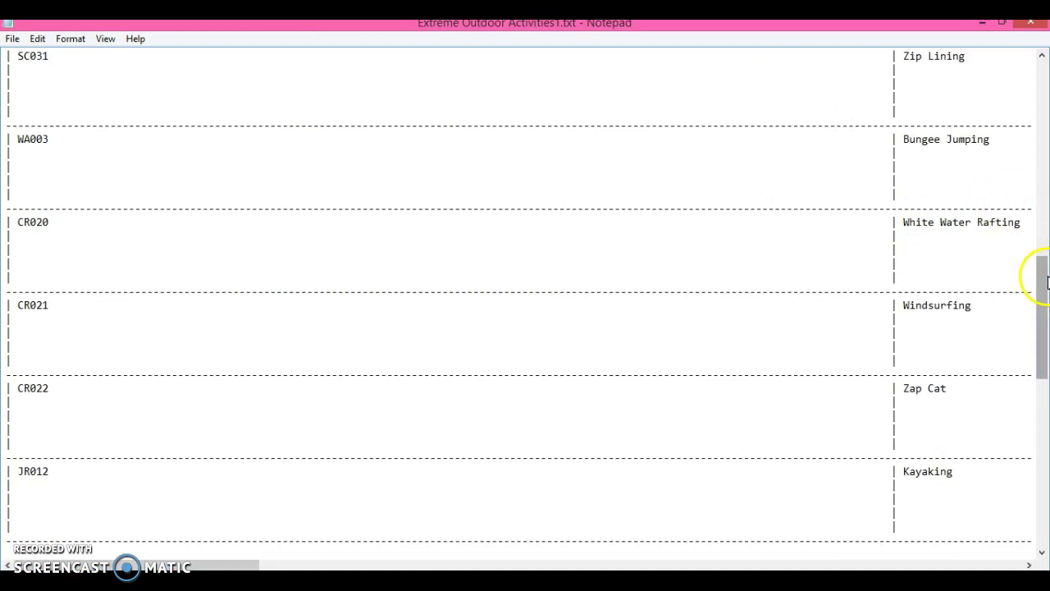
pyautogui.moveTo(1048, 282); pyautogui.dragTo(1048, 220)
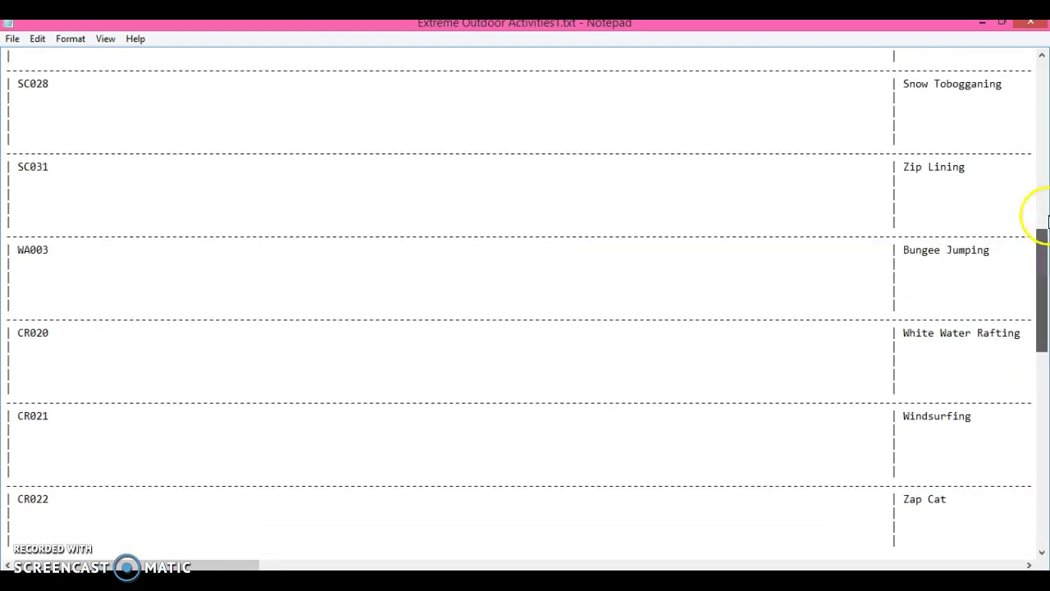
pyautogui.click(1031, 23)
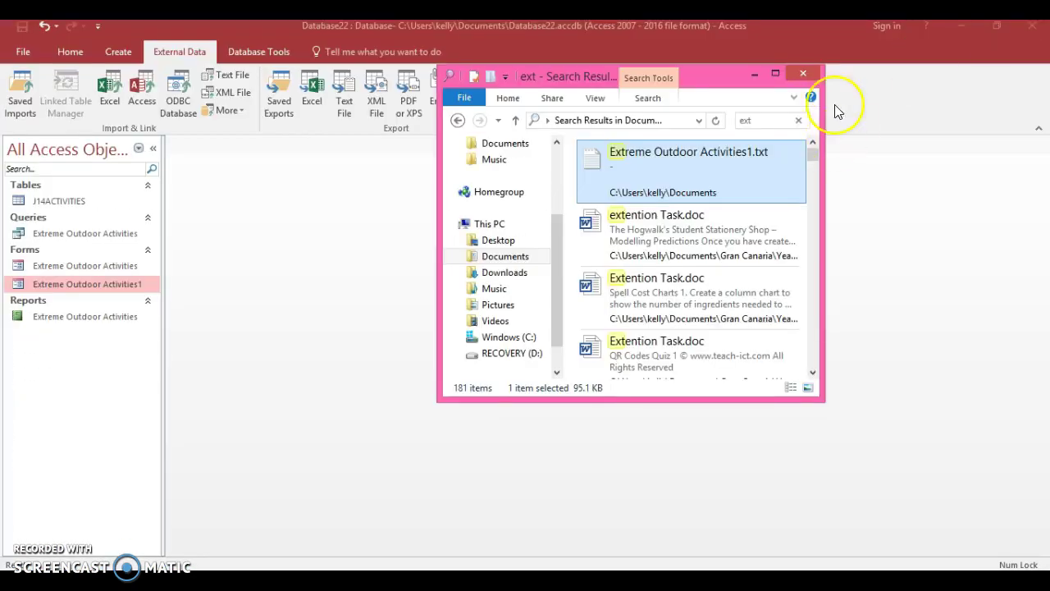
pyautogui.click(806, 75)
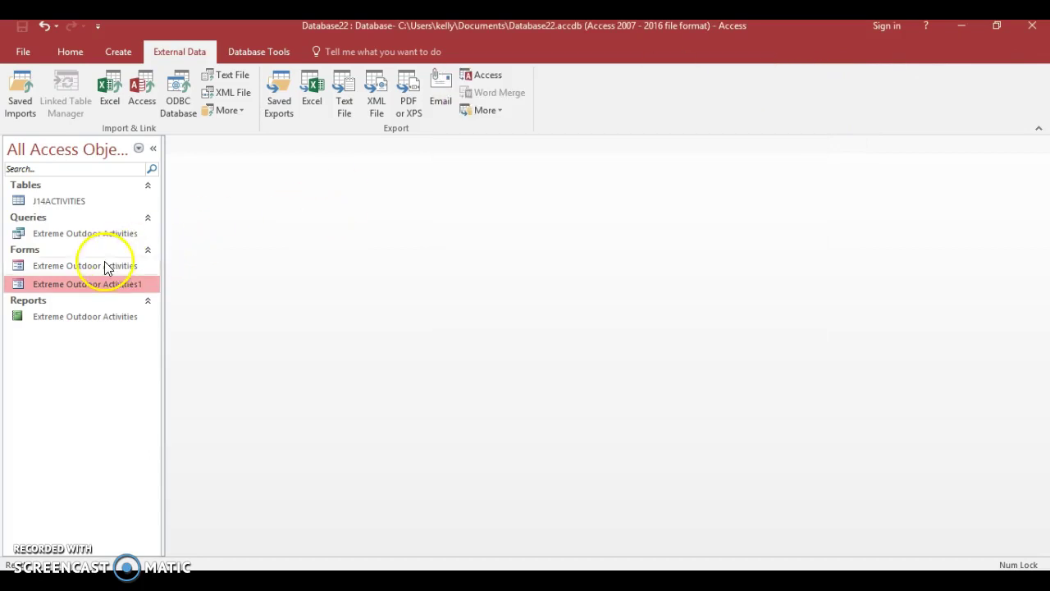
# Export the Extreme Outdoor Activities form to the text file Extreme Outdoor Activities.txt with Windows (default) encoding, without saving the export steps.
pyautogui.click(105, 265)
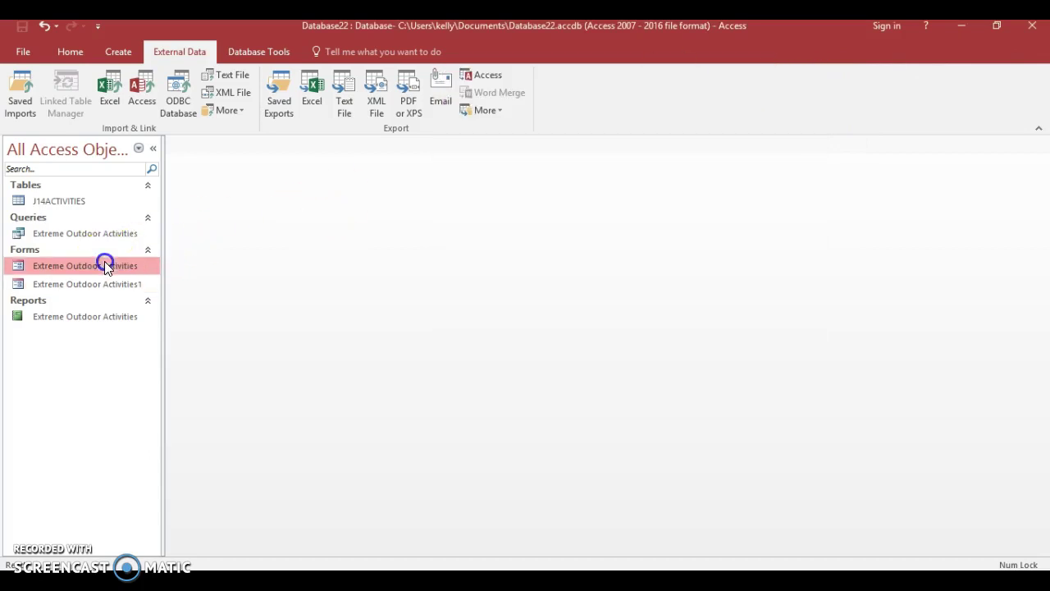
pyautogui.click(339, 98)
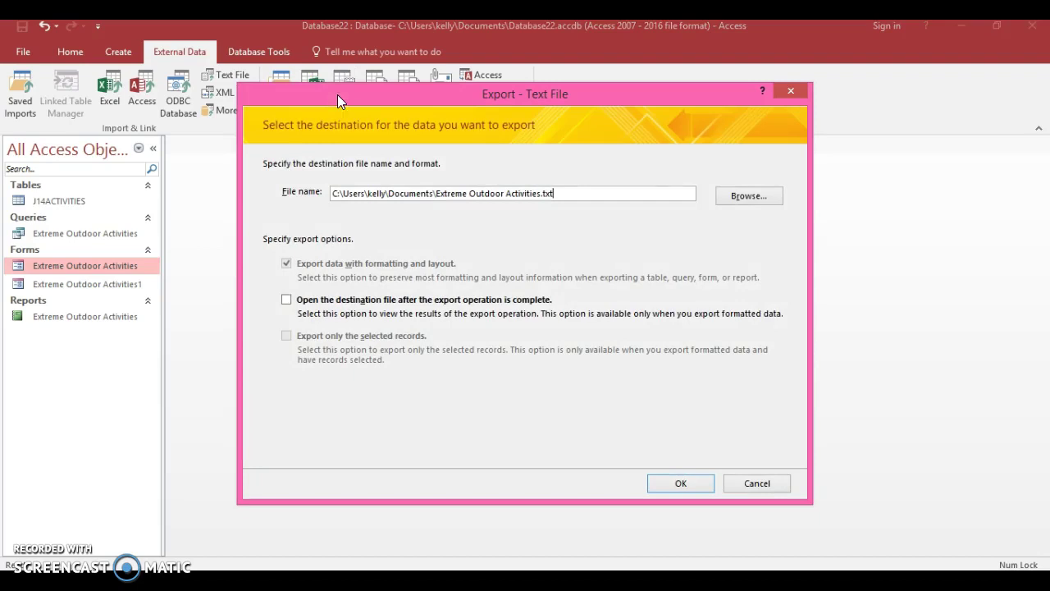
pyautogui.click(679, 486)
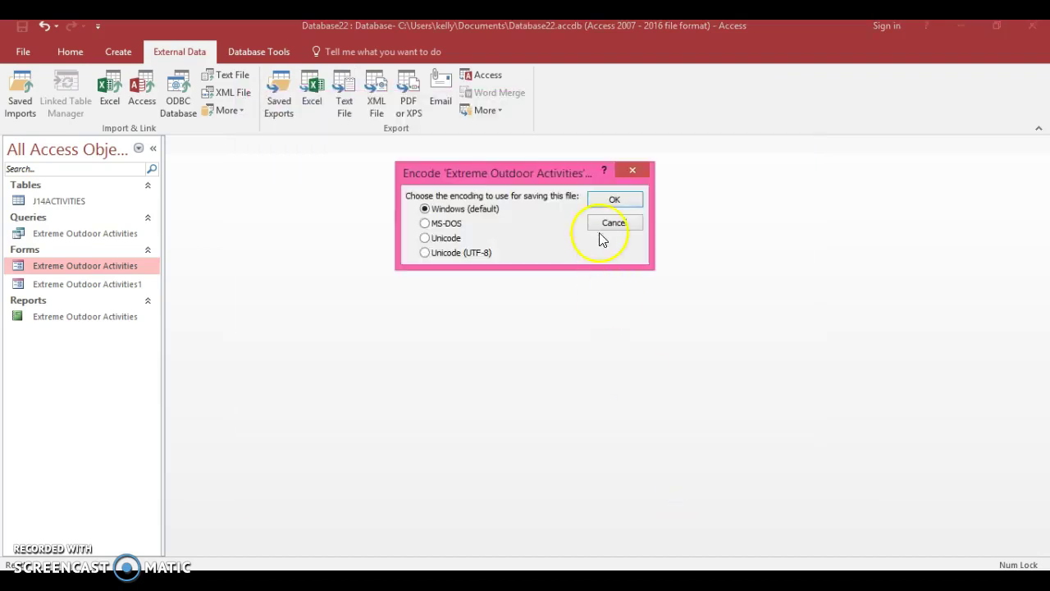
pyautogui.click(614, 199)
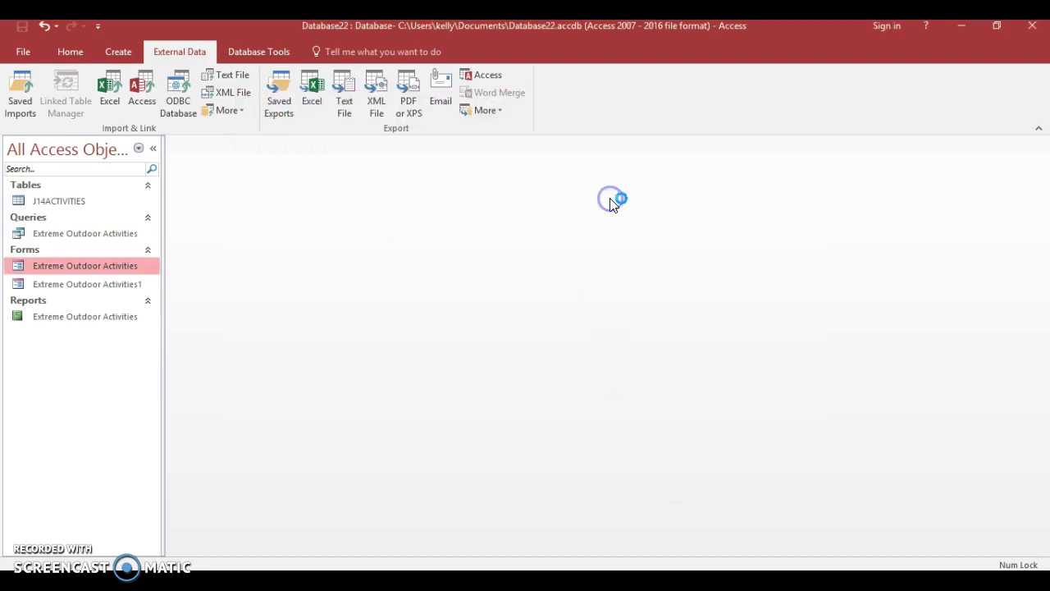
pyautogui.click(750, 492)
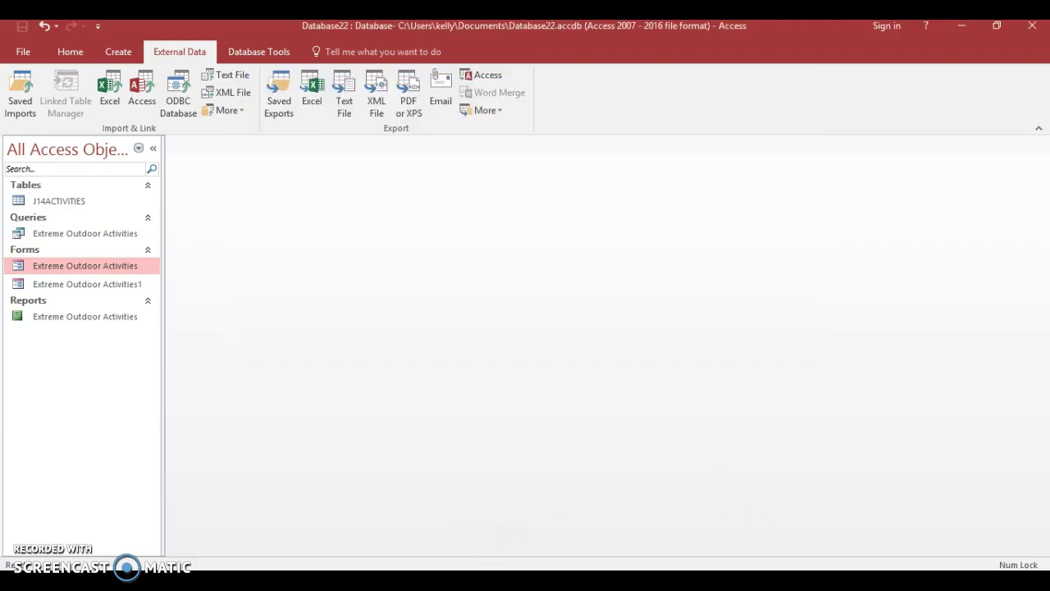
# Find Extreme Outdoor Activities.txt in the Documents folder by searching for "ext", review it in a maximized Notepad window, and close both windows.
pyautogui.press('super+e')
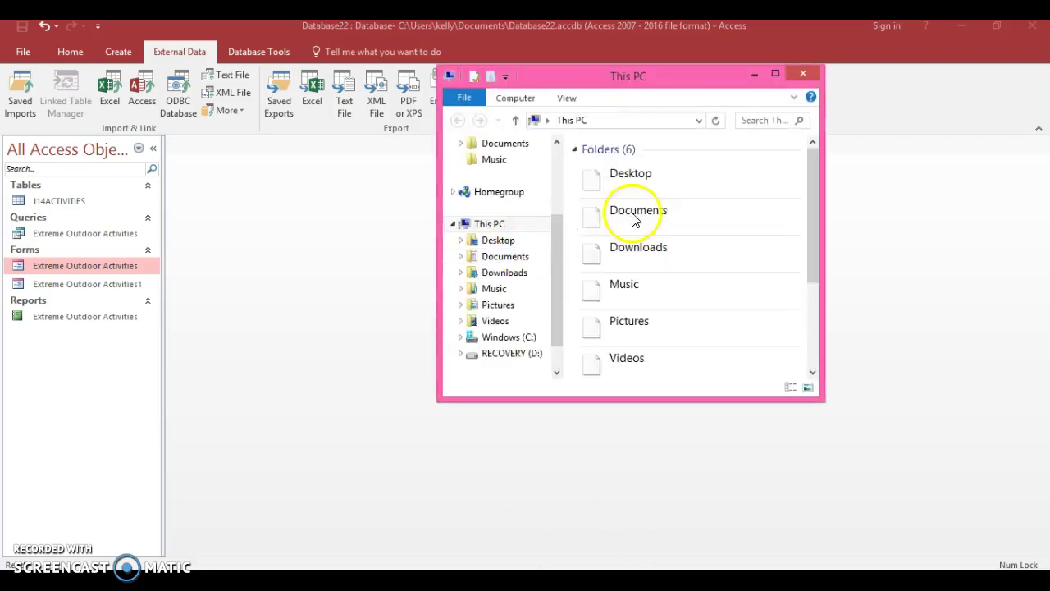
pyautogui.doubleClick(715, 201)
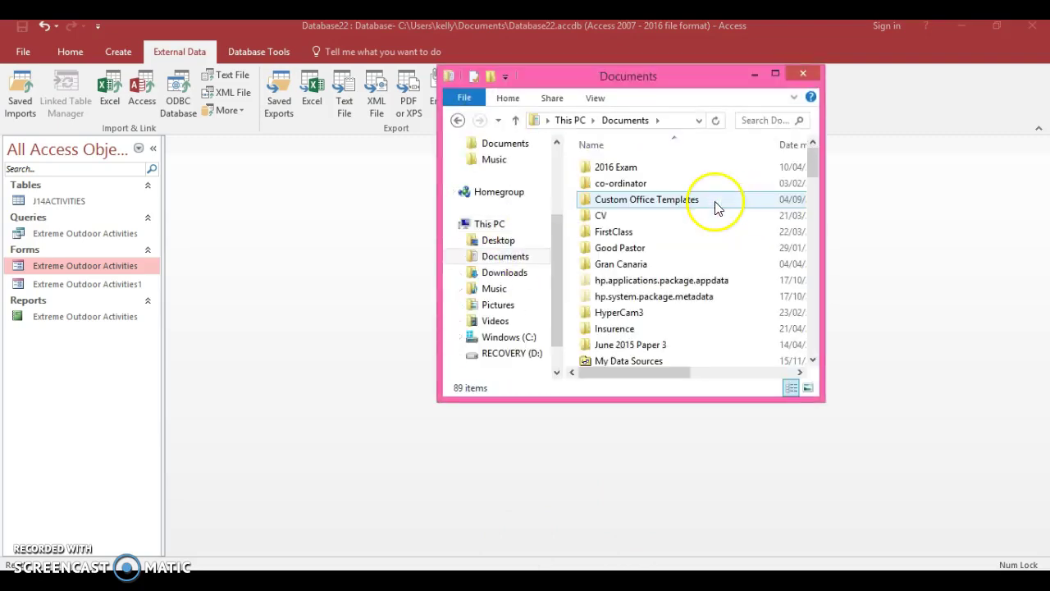
pyautogui.click(777, 121)
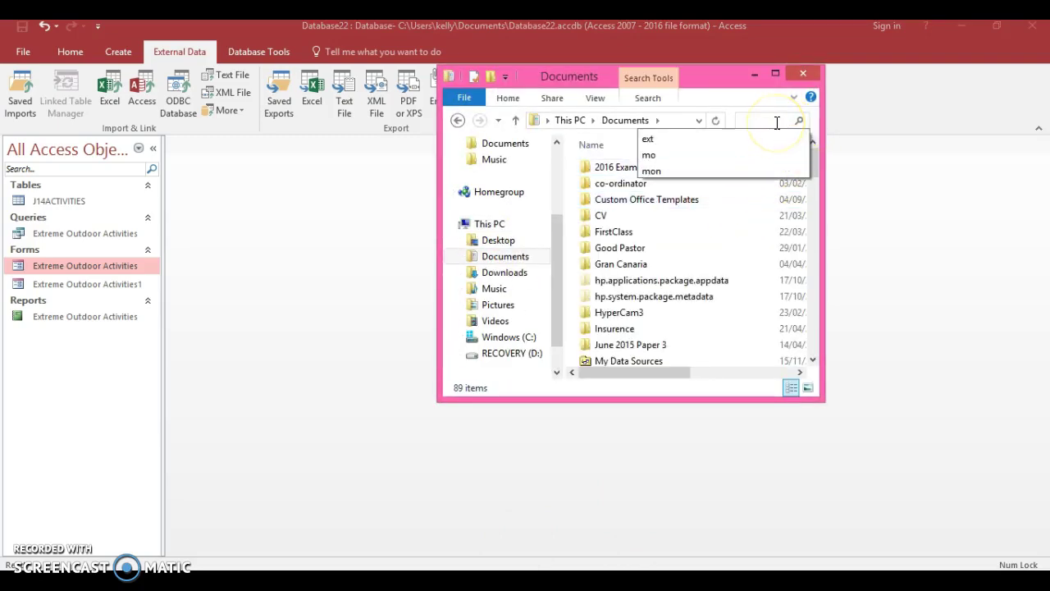
pyautogui.write('ext')
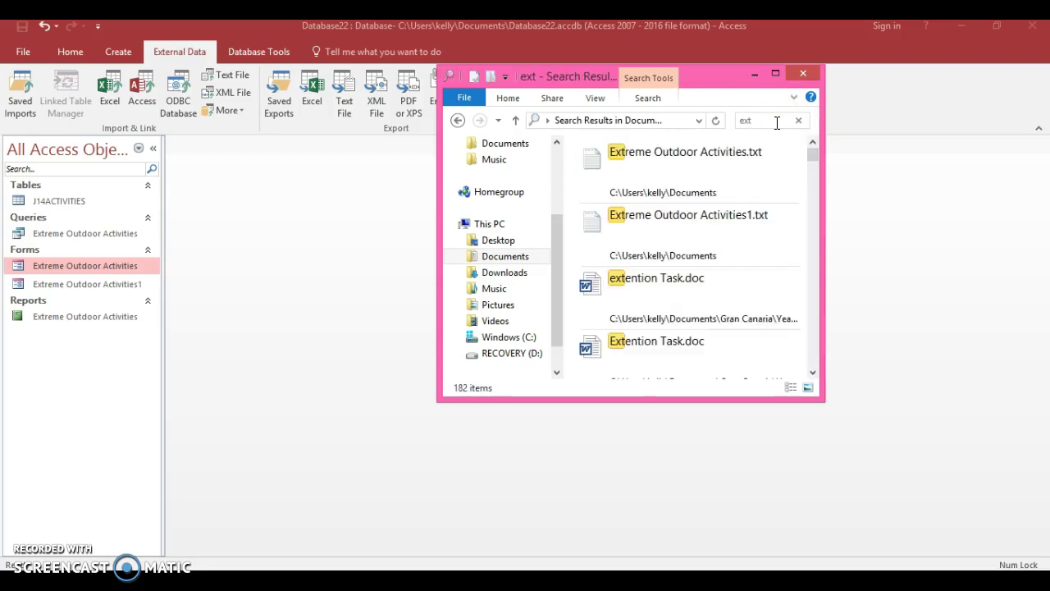
pyautogui.click(714, 175)
pyautogui.doubleClick(714, 175)
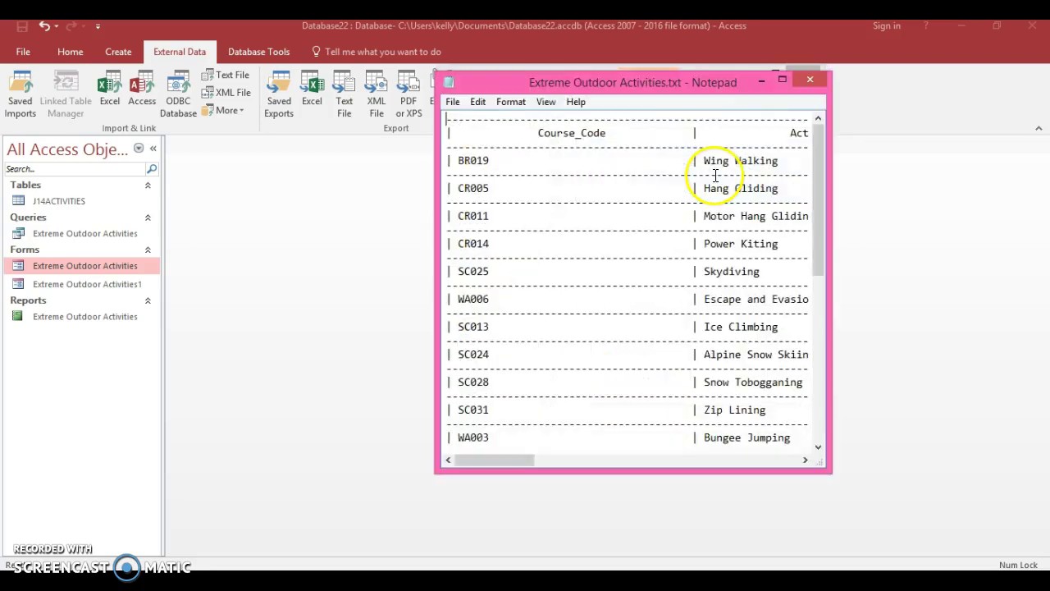
pyautogui.click(782, 80)
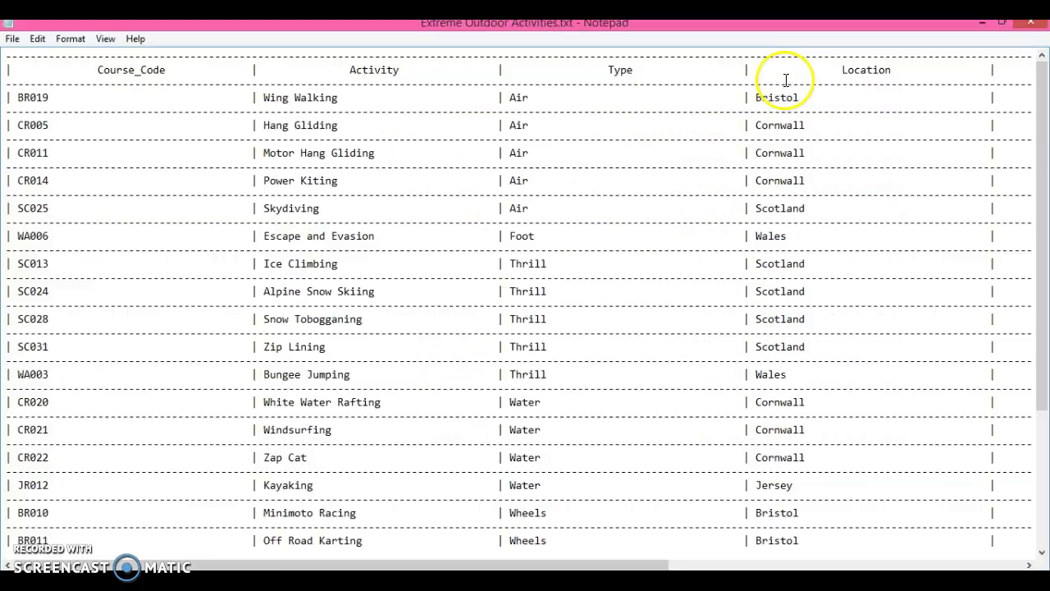
pyautogui.click(1031, 27)
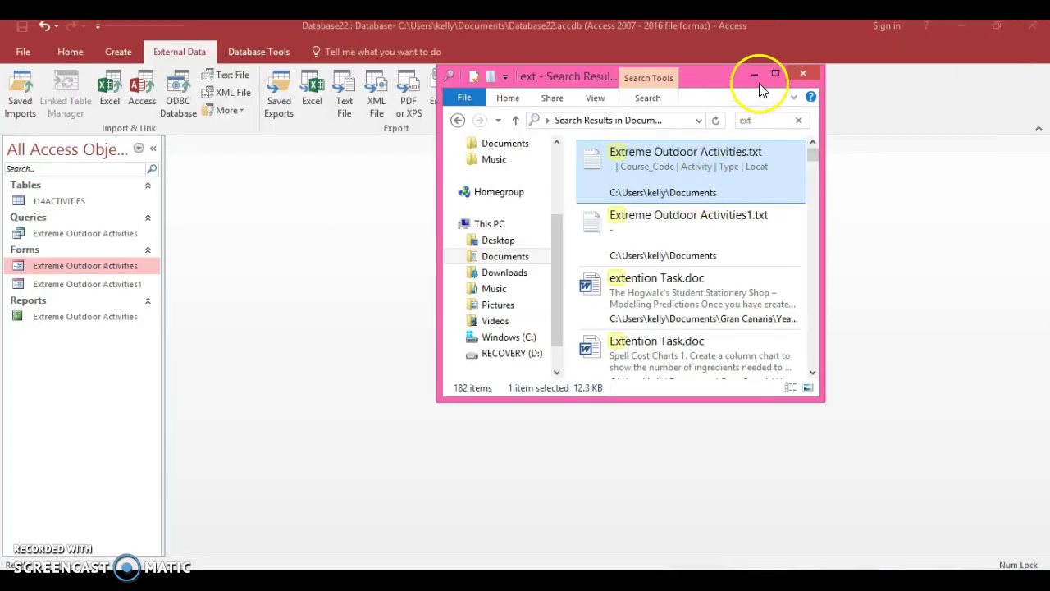
pyautogui.click(802, 78)
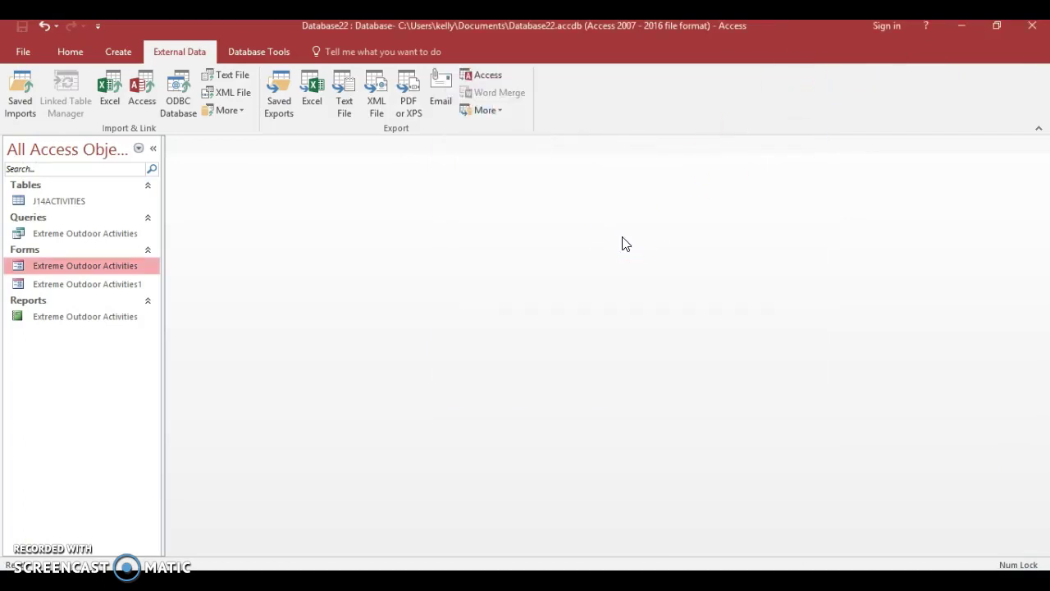
pyautogui.click(408, 111)
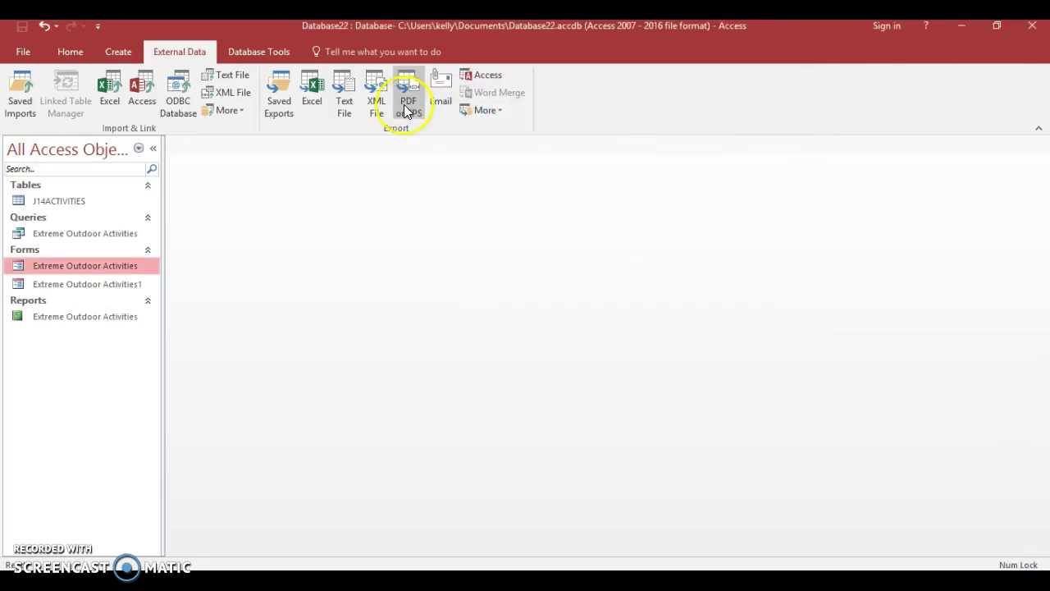
pyautogui.click(478, 112)
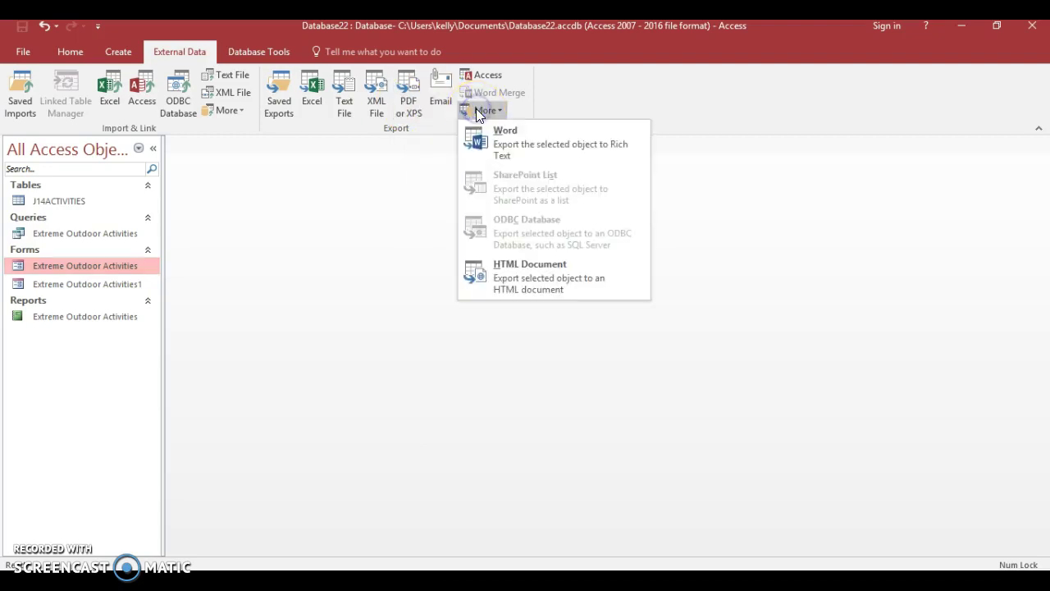
pyautogui.click(331, 247)
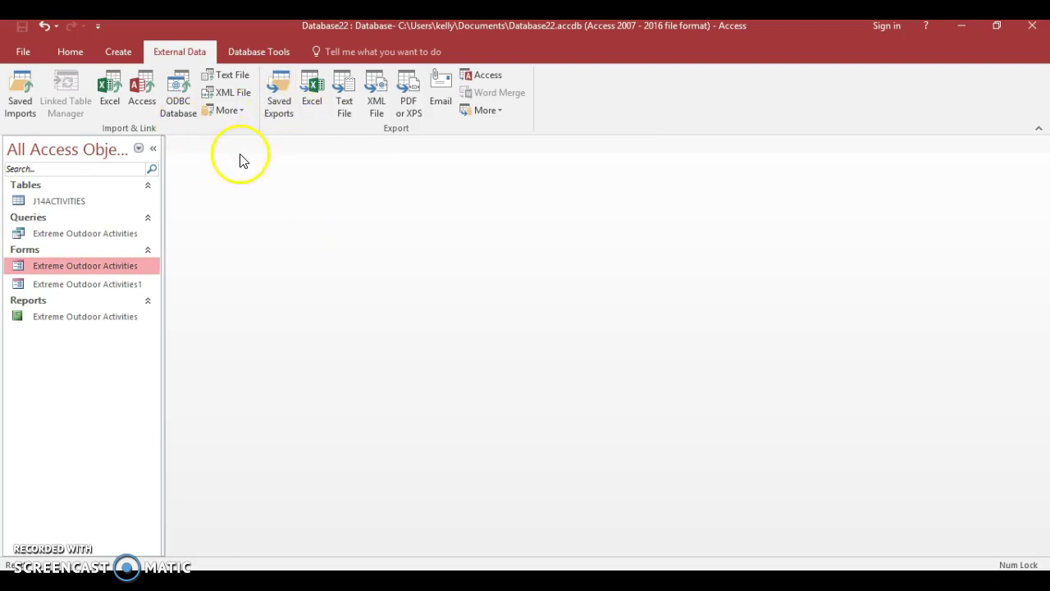
# Start a Word rich text export of the Extreme Outdoor Activities form and browse to the Documents folder on This PC as destination.
pyautogui.click(485, 111)
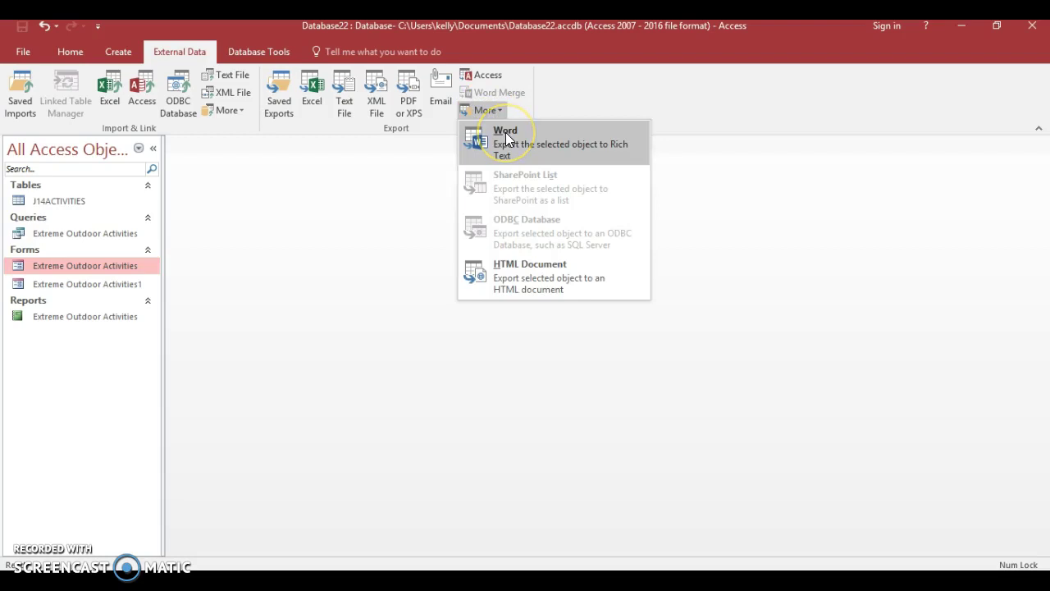
pyautogui.click(570, 133)
pyautogui.click(643, 197)
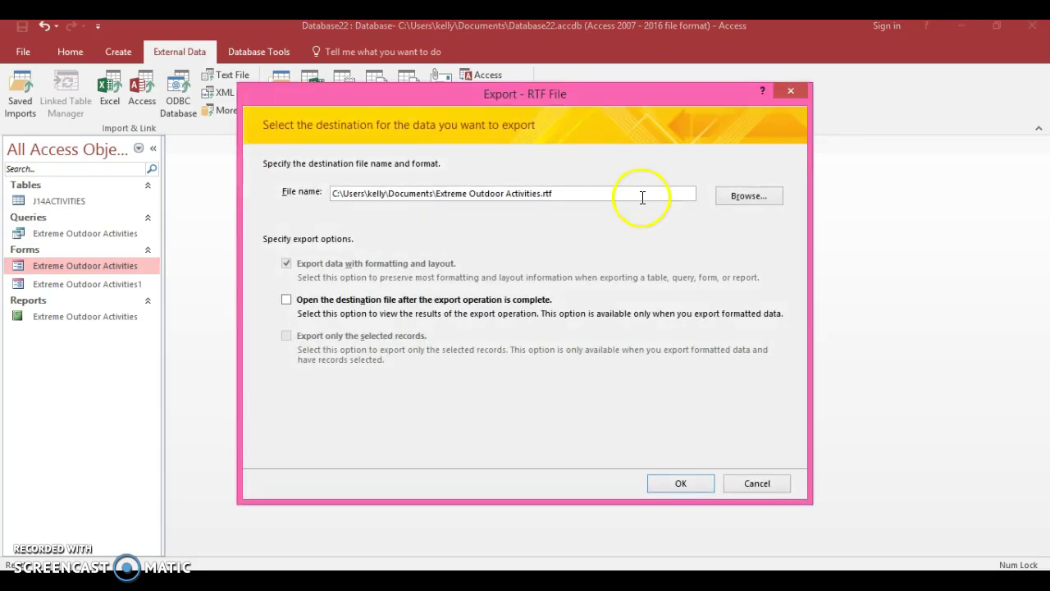
pyautogui.click(748, 194)
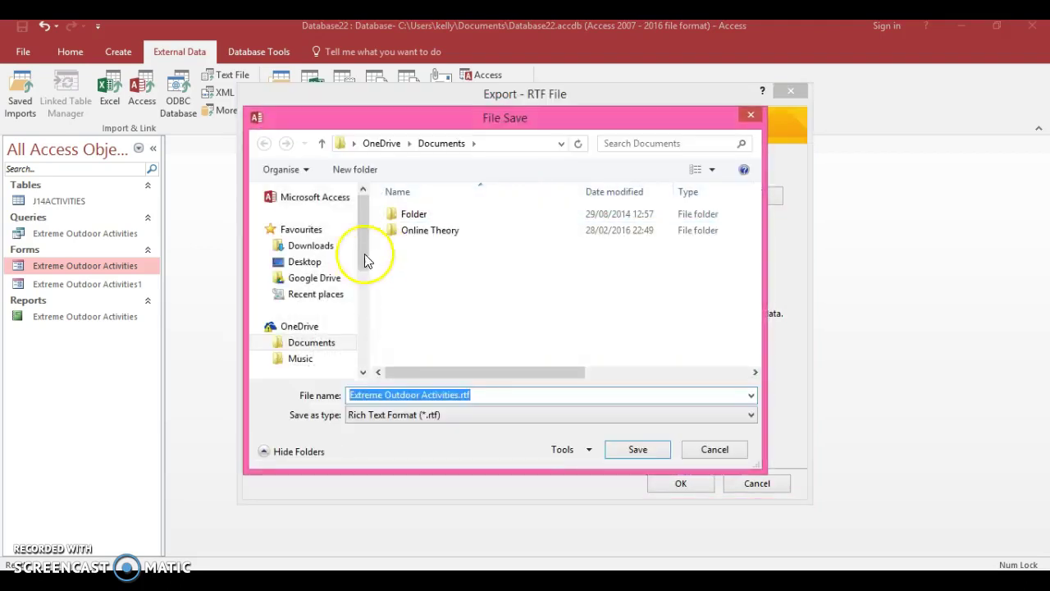
pyautogui.moveTo(362, 244); pyautogui.dragTo(364, 311)
pyautogui.click(328, 271)
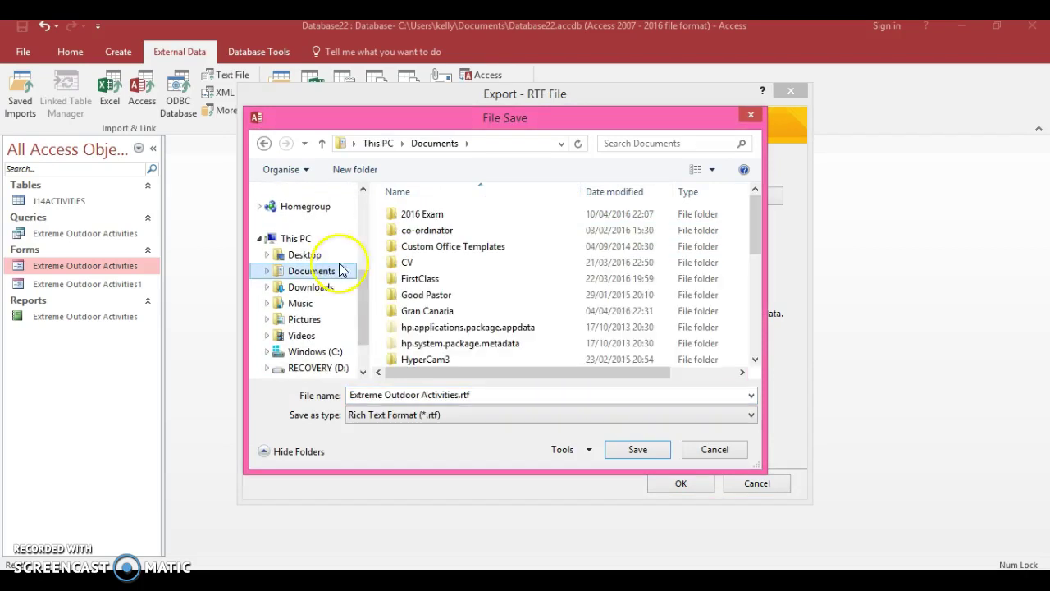
# Export the form as Extreme Outdoor Activities.rtf into Gran Canaria\Year 11\Word Training, without saving the export steps.
pyautogui.click(468, 315)
pyautogui.doubleClick(468, 316)
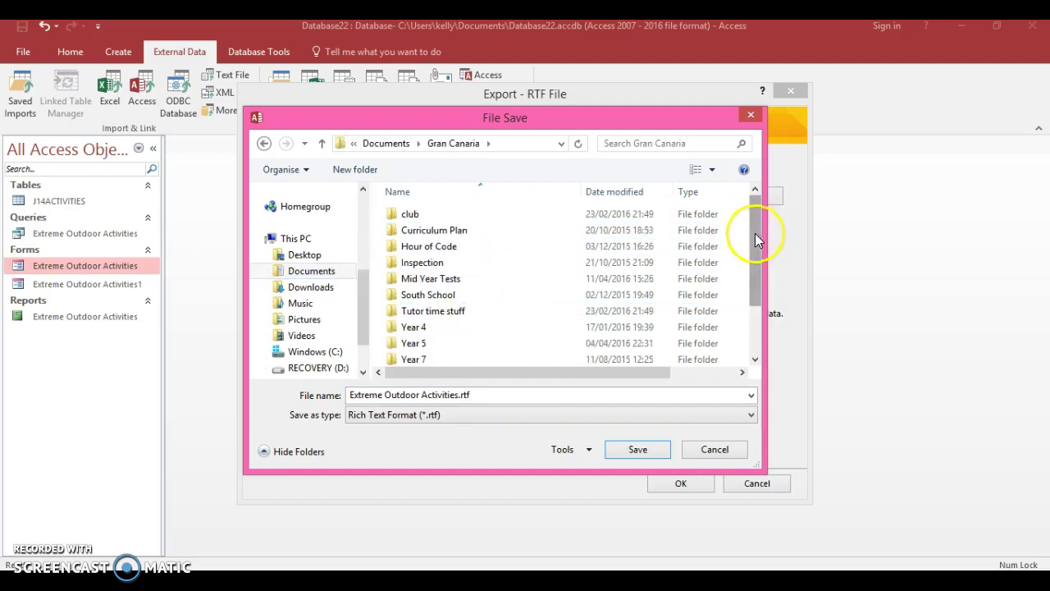
pyautogui.moveTo(755, 235); pyautogui.dragTo(748, 310)
pyautogui.doubleClick(462, 357)
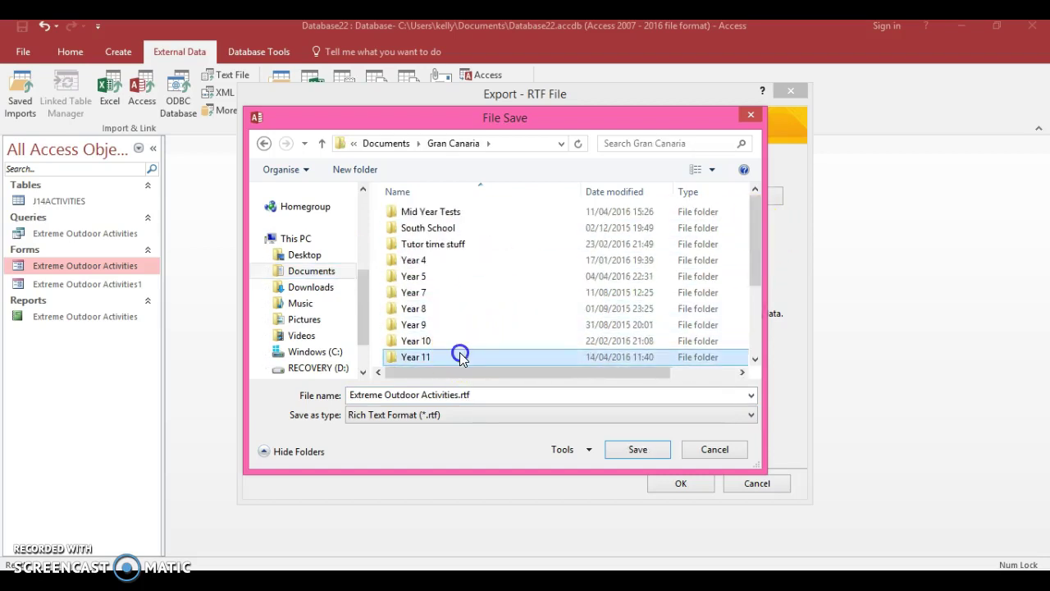
pyautogui.click(470, 251)
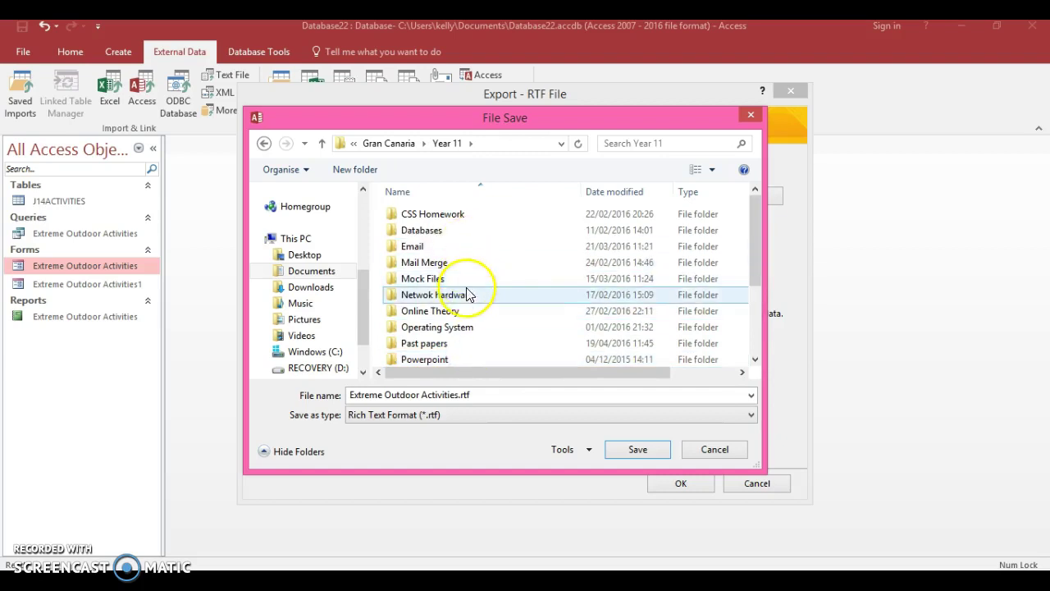
pyautogui.moveTo(759, 251); pyautogui.dragTo(747, 314)
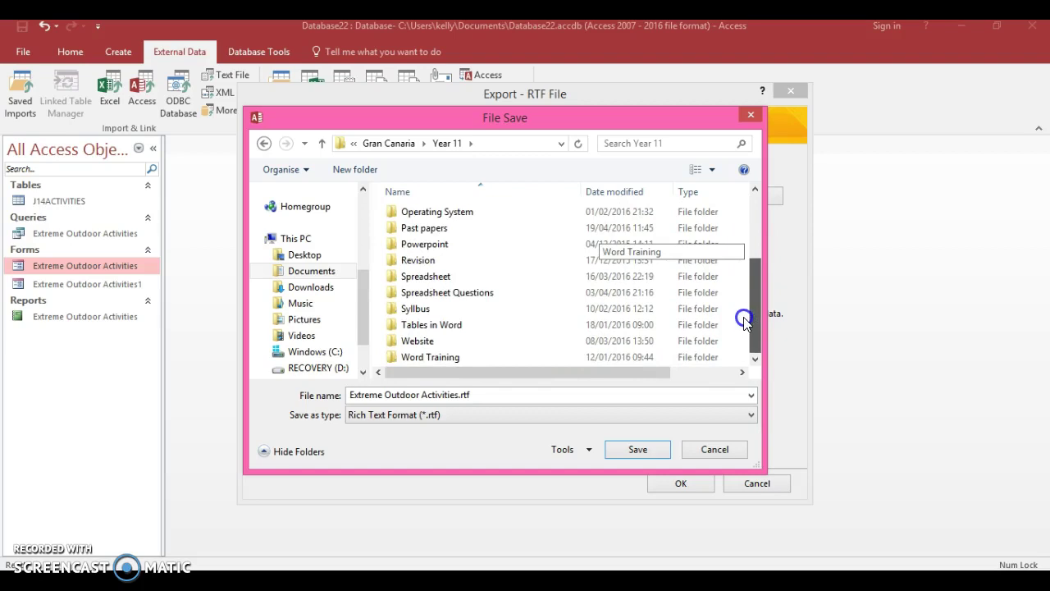
pyautogui.click(546, 340)
pyautogui.doubleClick(530, 359)
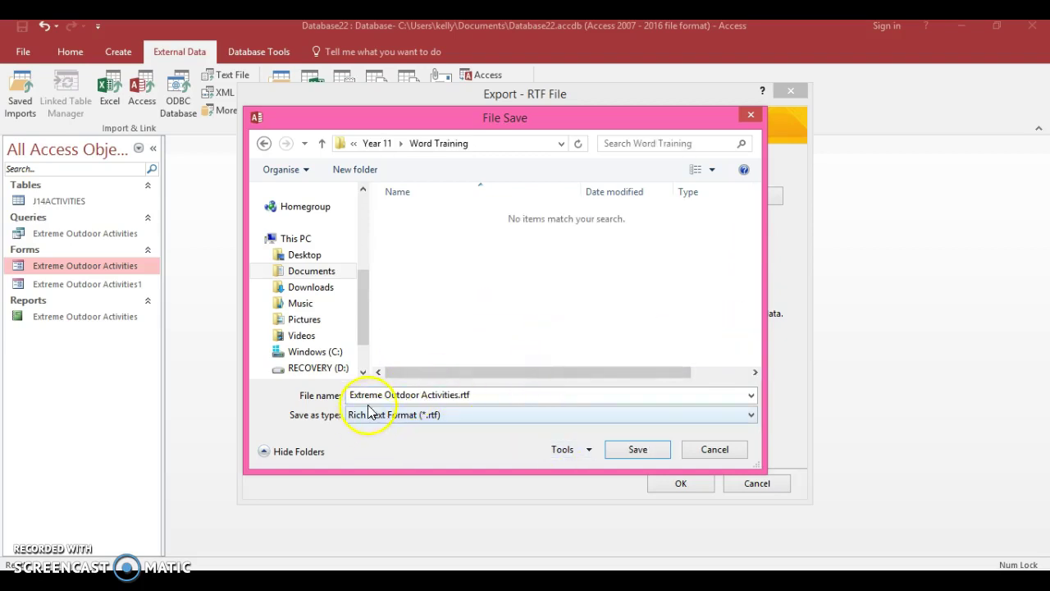
pyautogui.click(639, 451)
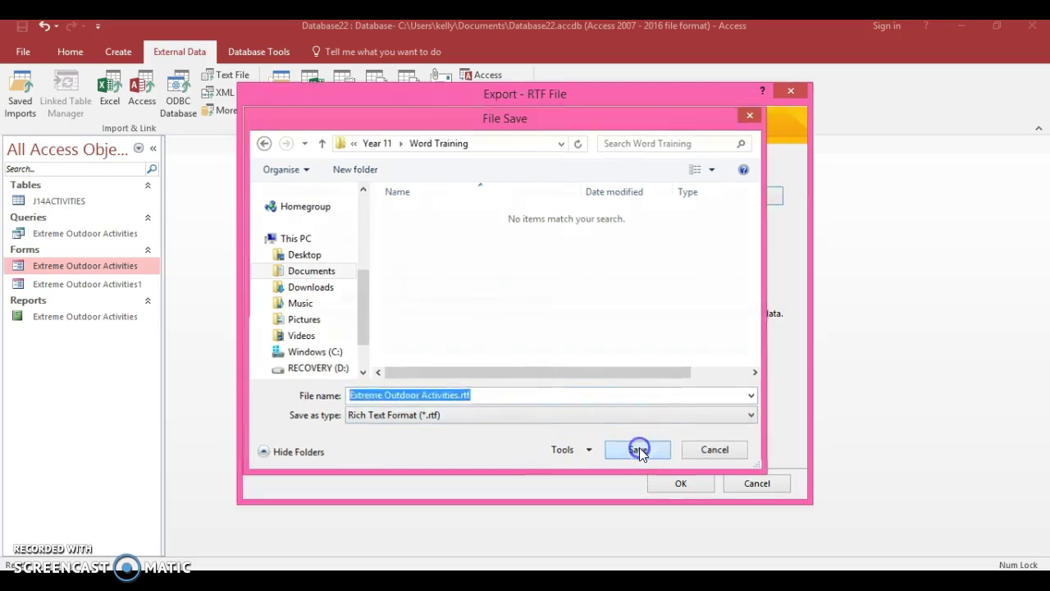
pyautogui.click(679, 483)
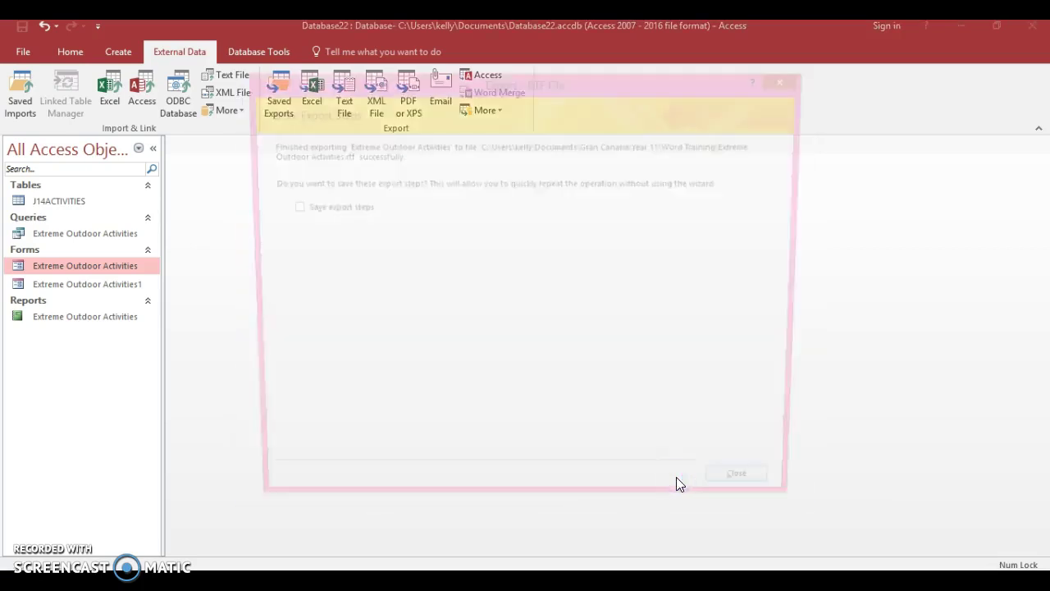
pyautogui.click(757, 496)
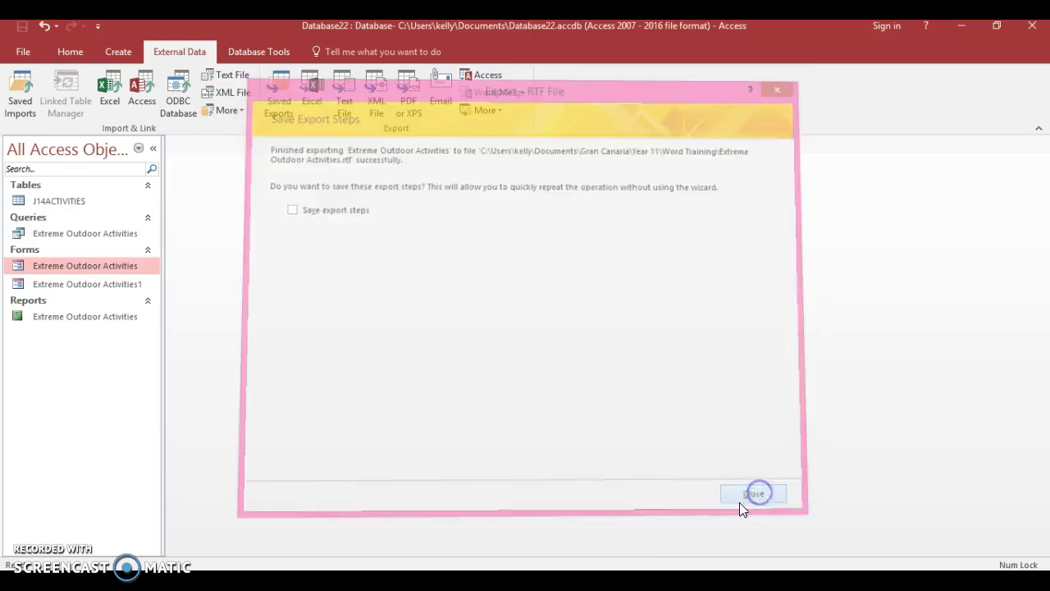
# Browse in File Explorer to Documents\Gran Canaria\Year 11\Word Training and open Extreme Outdoor Activities.rtf in Word.
pyautogui.press('super+e')
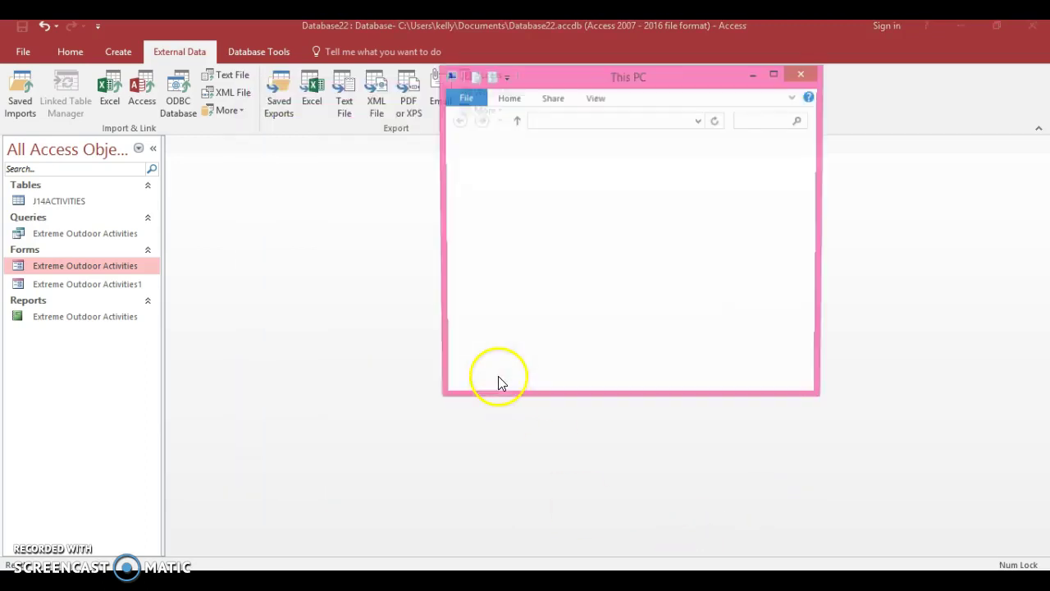
pyautogui.click(621, 220)
pyautogui.doubleClick(621, 220)
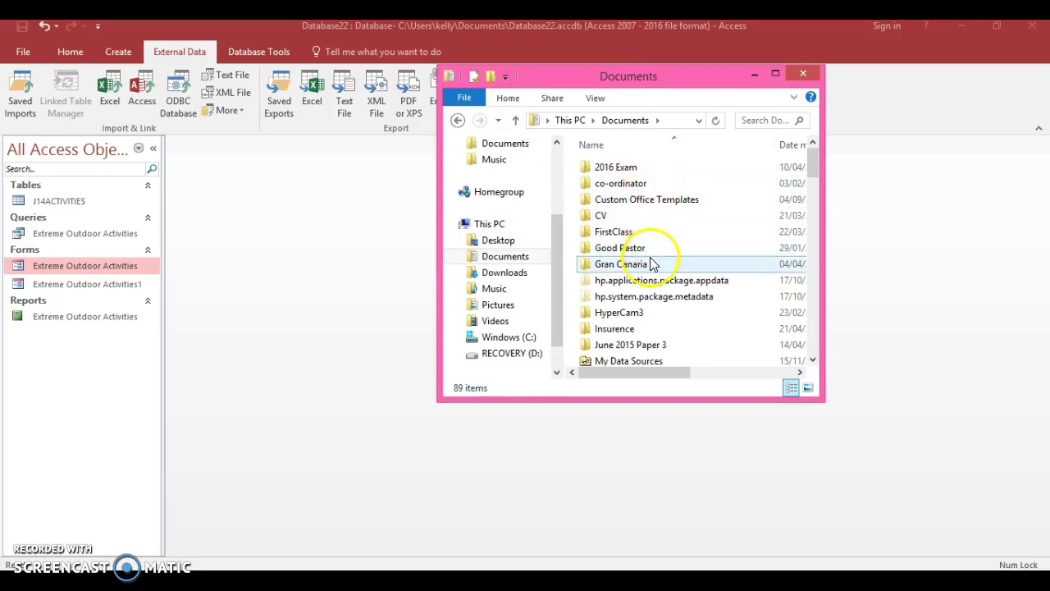
pyautogui.doubleClick(657, 263)
pyautogui.scroll(-1, 819, 246)
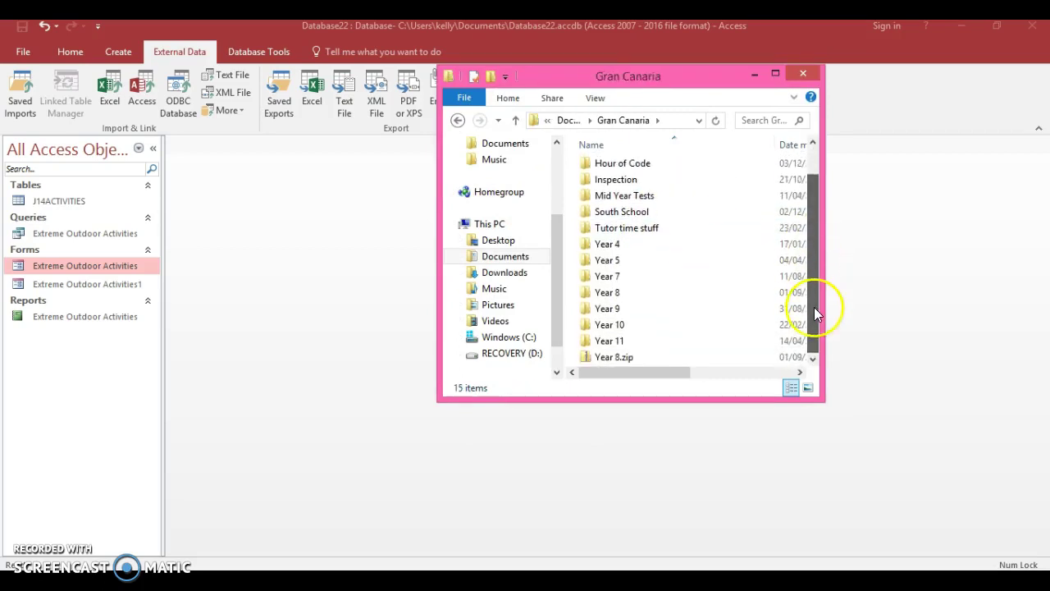
pyautogui.click(666, 342)
pyautogui.doubleClick(666, 342)
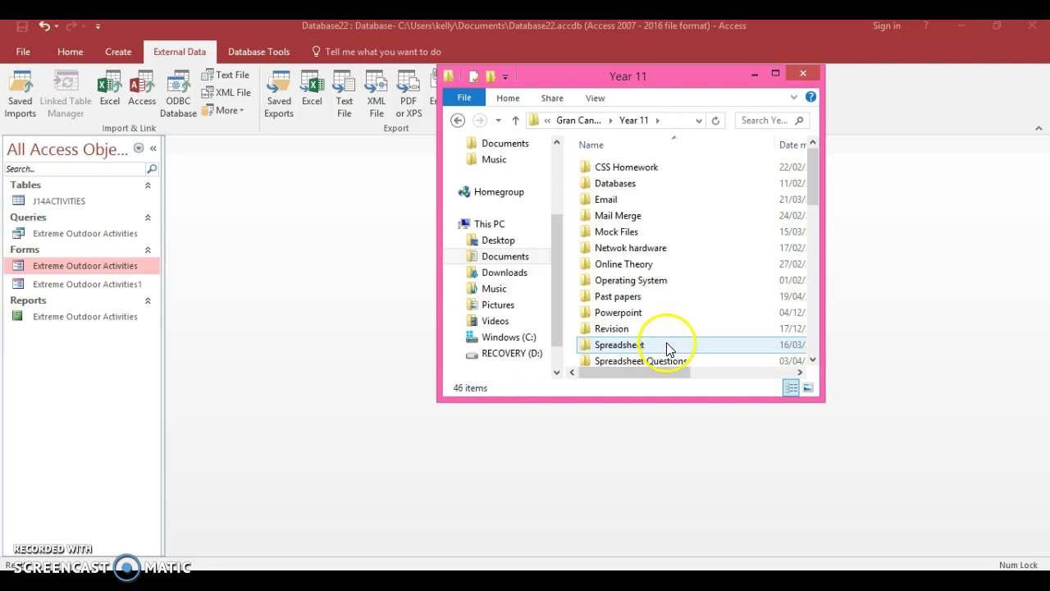
pyautogui.moveTo(815, 200); pyautogui.dragTo(813, 247)
pyautogui.doubleClick(679, 250)
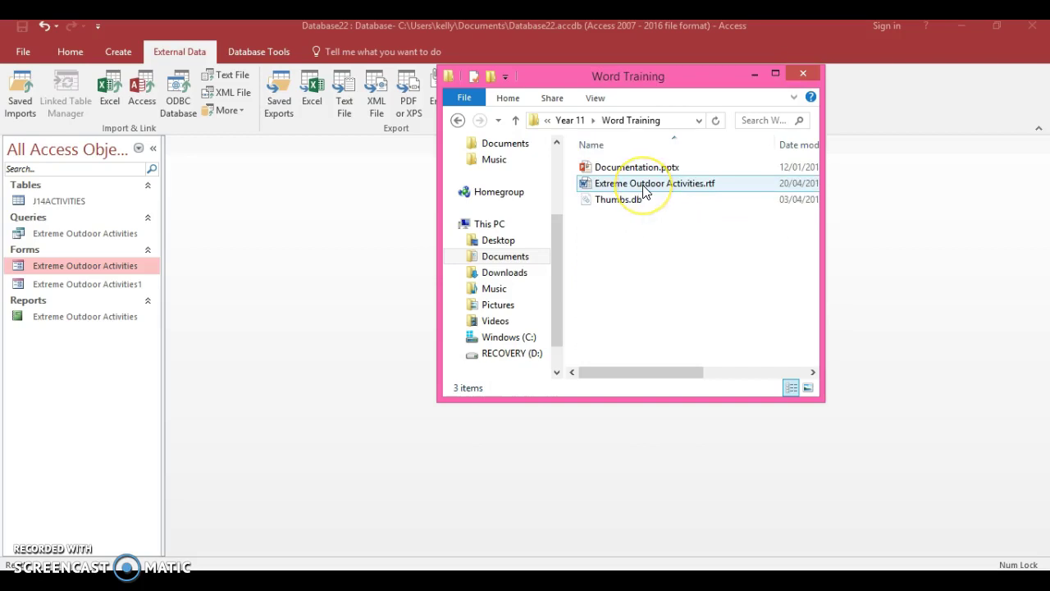
pyautogui.click(645, 183)
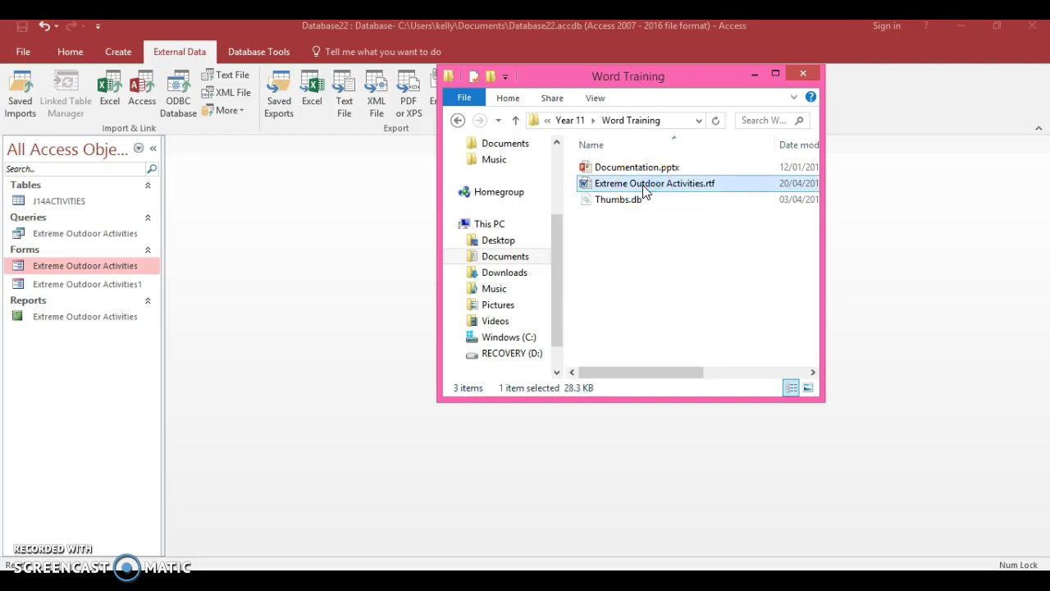
pyautogui.doubleClick(644, 186)
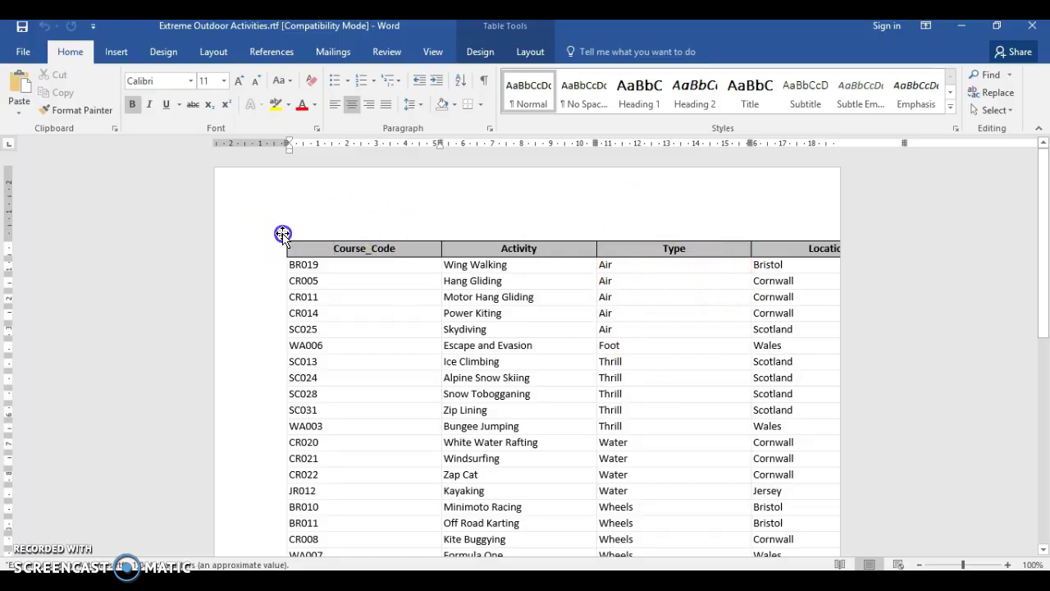
# Move the activities table to the left edge of the page and set the page orientation to Landscape.
pyautogui.moveTo(281, 232); pyautogui.dragTo(264, 220)
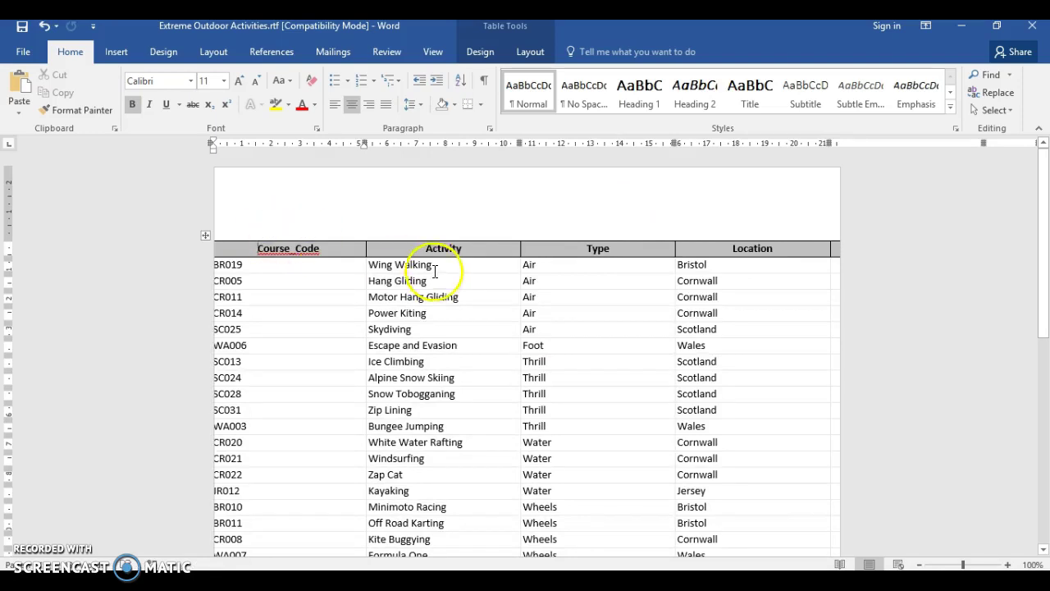
pyautogui.moveTo(207, 274)
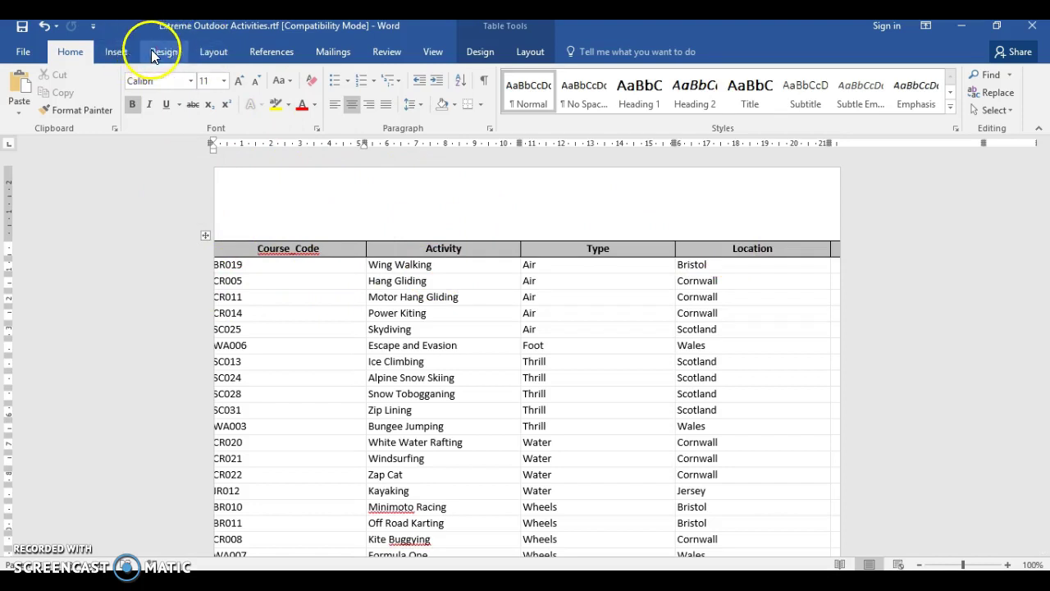
pyautogui.click(206, 52)
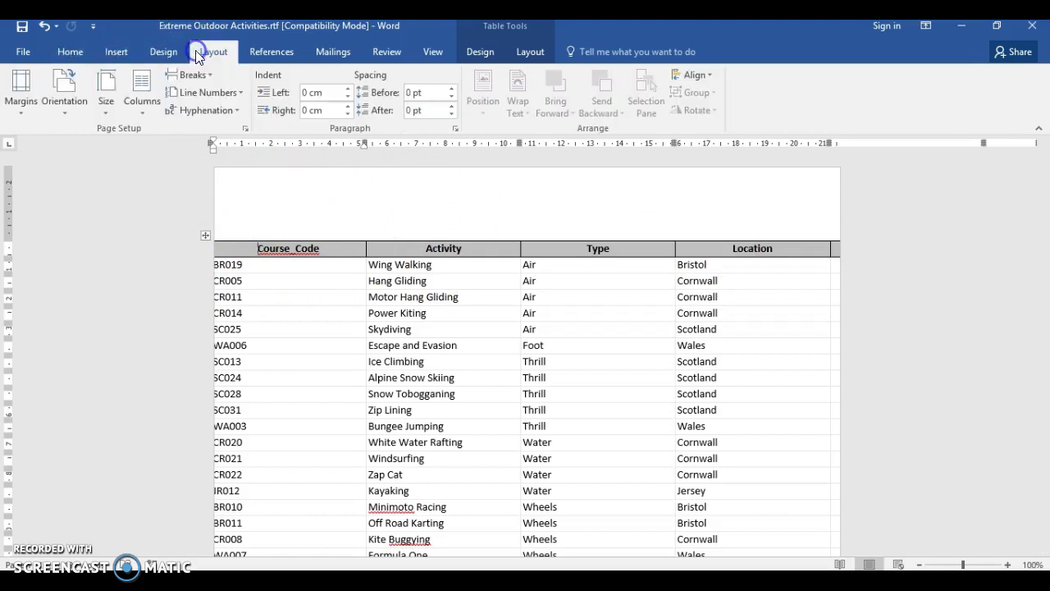
pyautogui.click(71, 93)
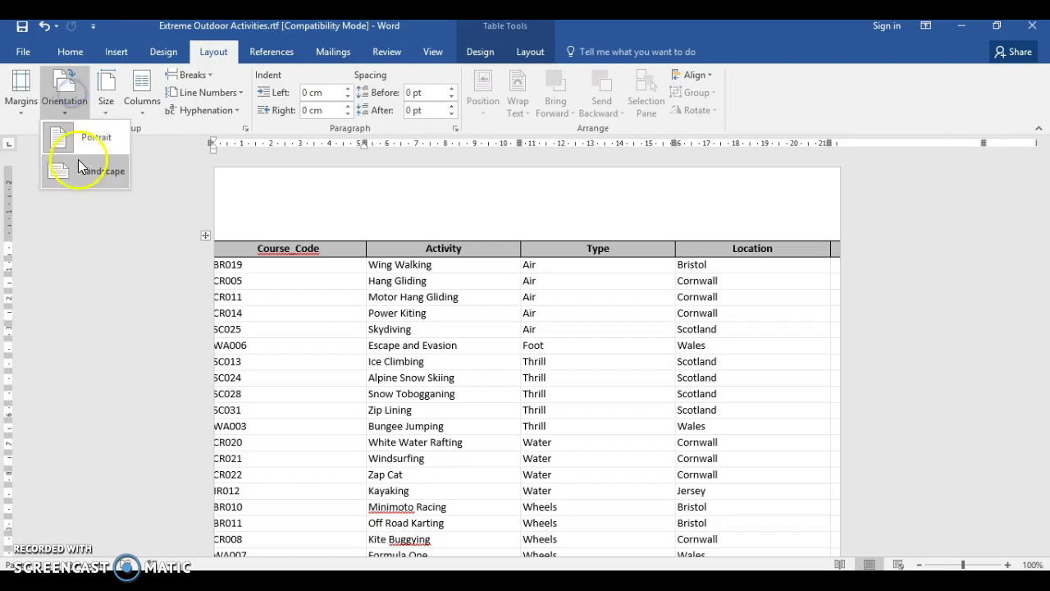
pyautogui.click(77, 167)
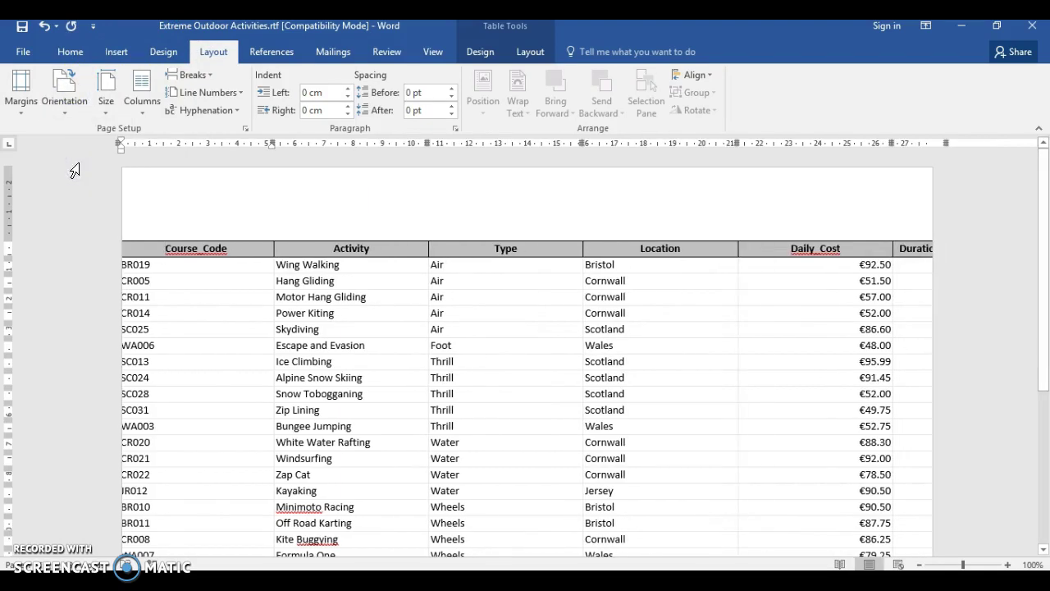
pyautogui.click(251, 236)
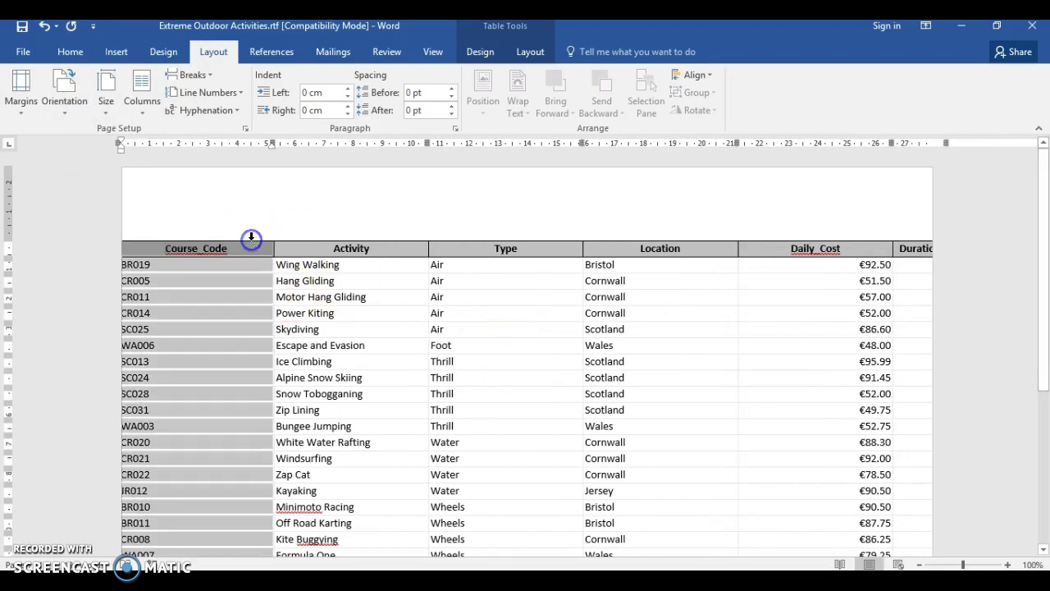
pyautogui.click(125, 245)
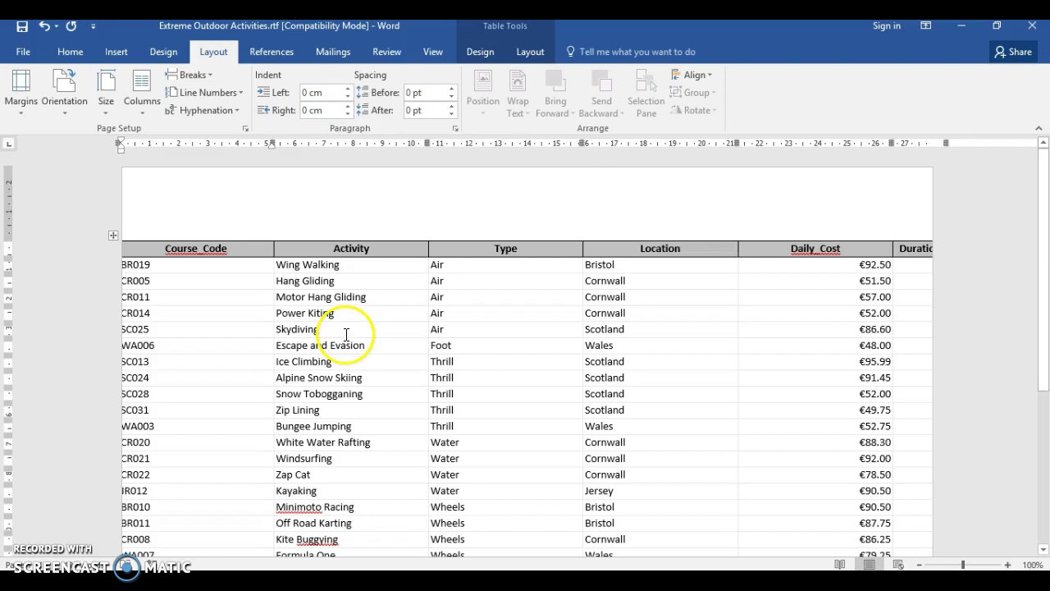
pyautogui.click(164, 242)
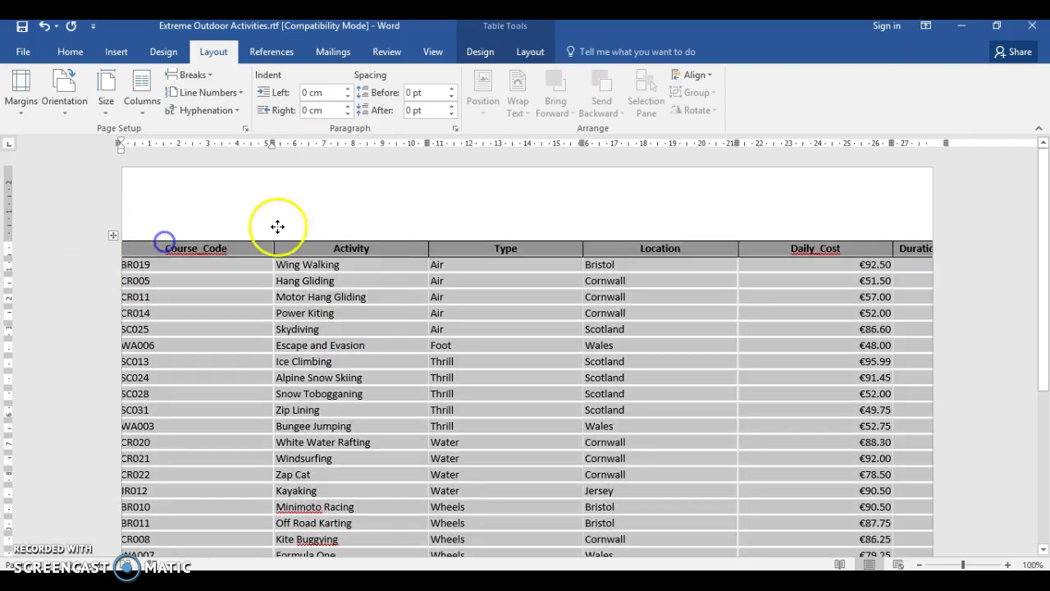
# Close the Word document without saving its changes, close the Word Training folder, and switch to the question paper in Adobe Acrobat Reader.
pyautogui.click(1037, 30)
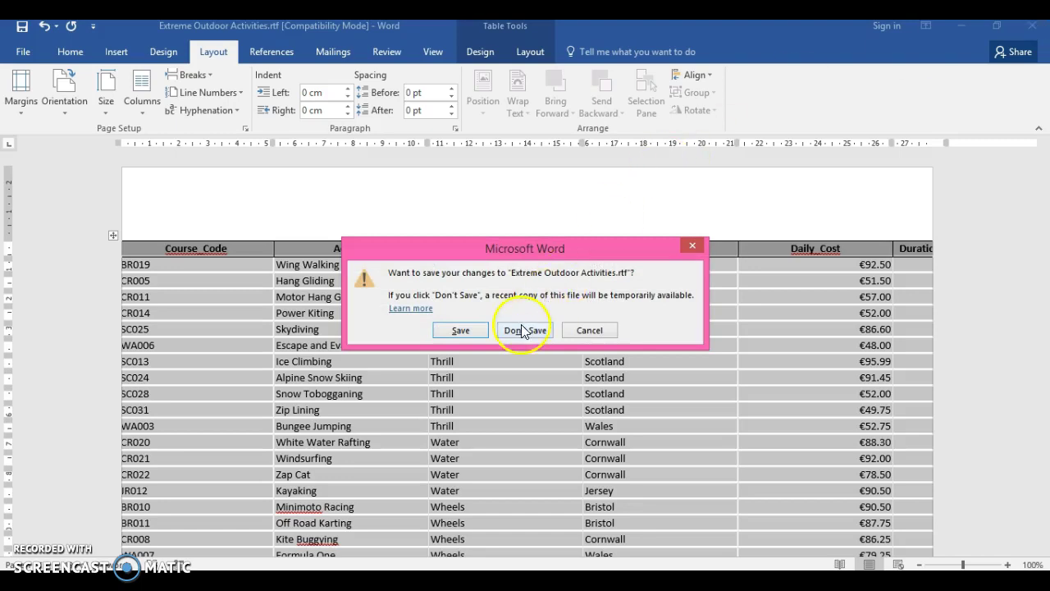
pyautogui.click(521, 330)
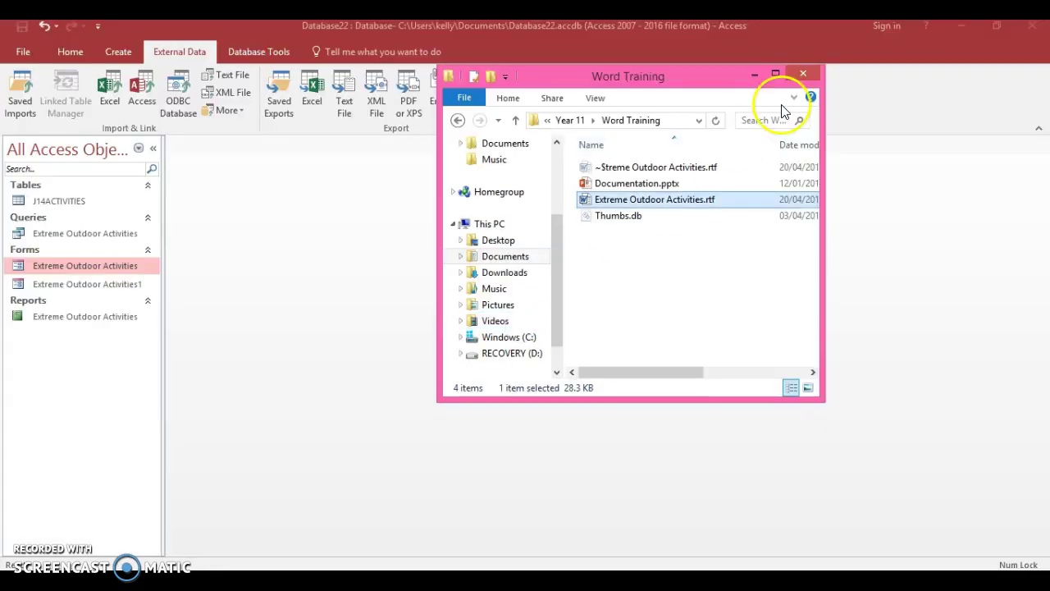
pyautogui.click(803, 77)
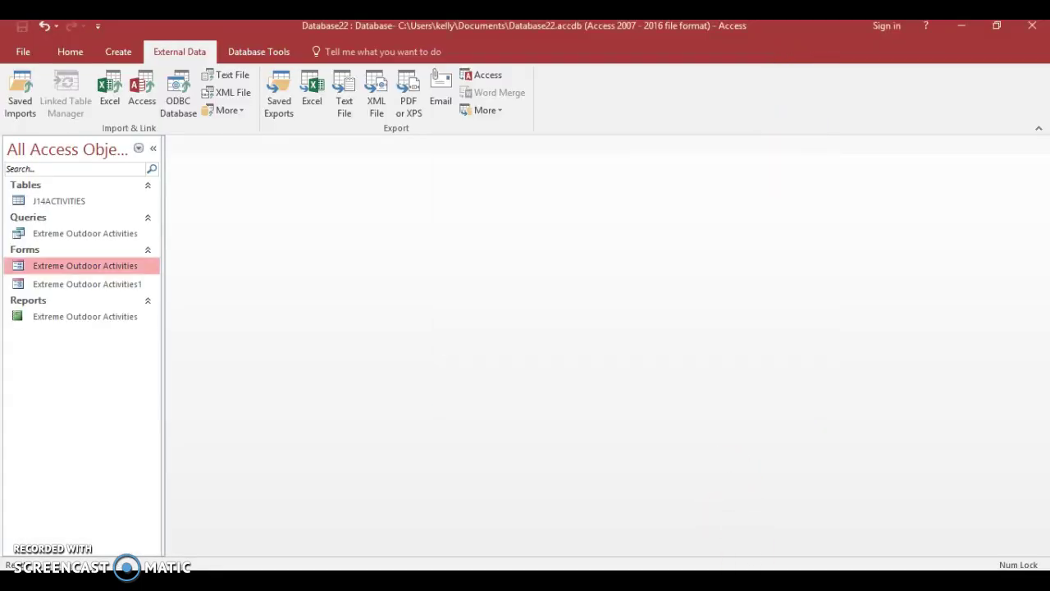
pyautogui.hotkey('alt', 'Tab')
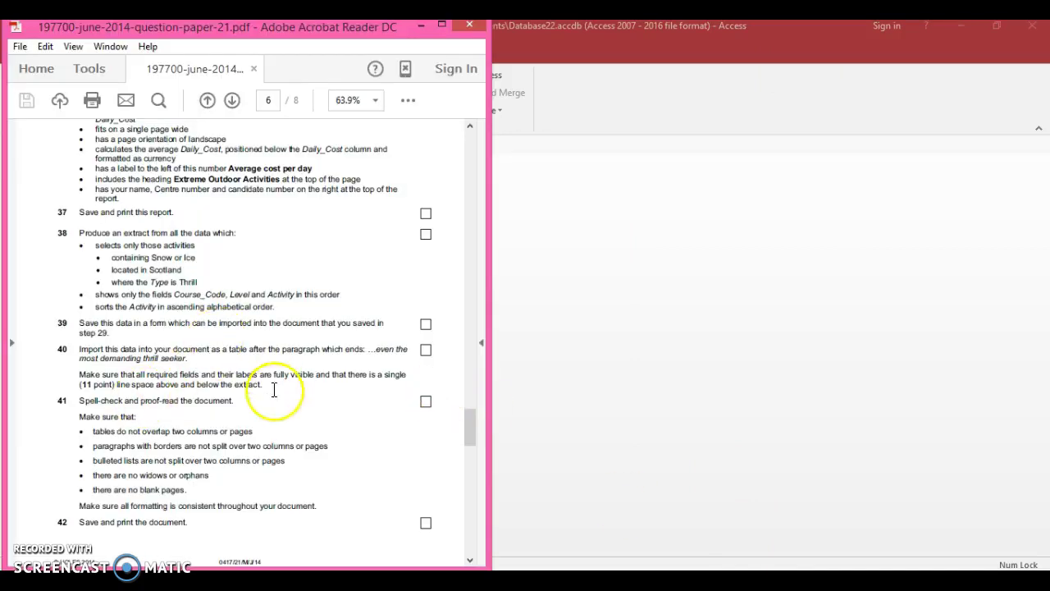